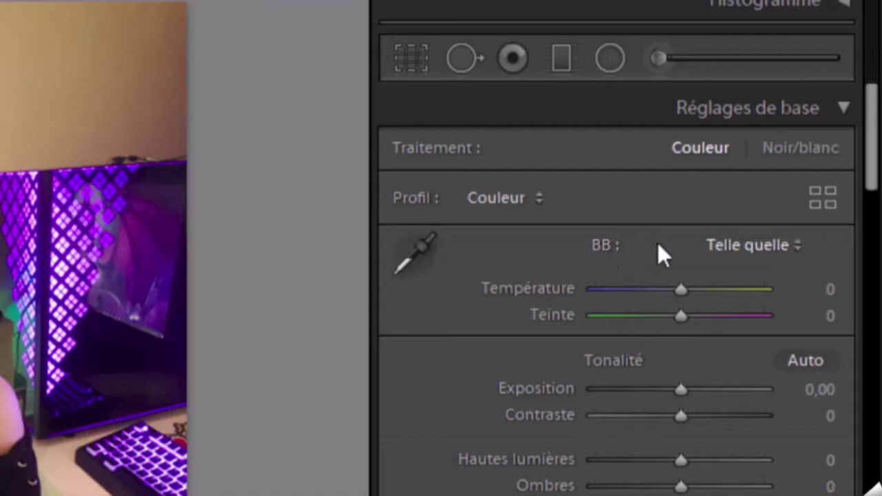
# Apply Auto white balance, then cool it to Temperature −35 and Tint −10.
pyautogui.click(795, 245)
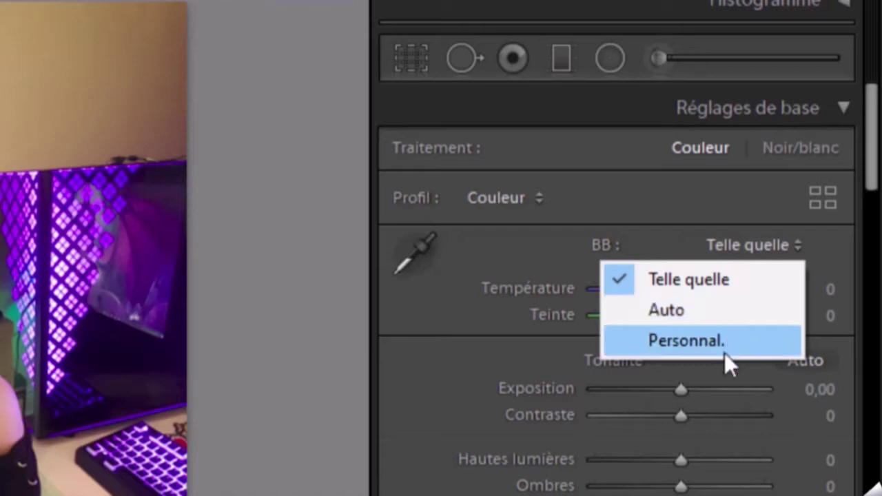
pyautogui.click(720, 313)
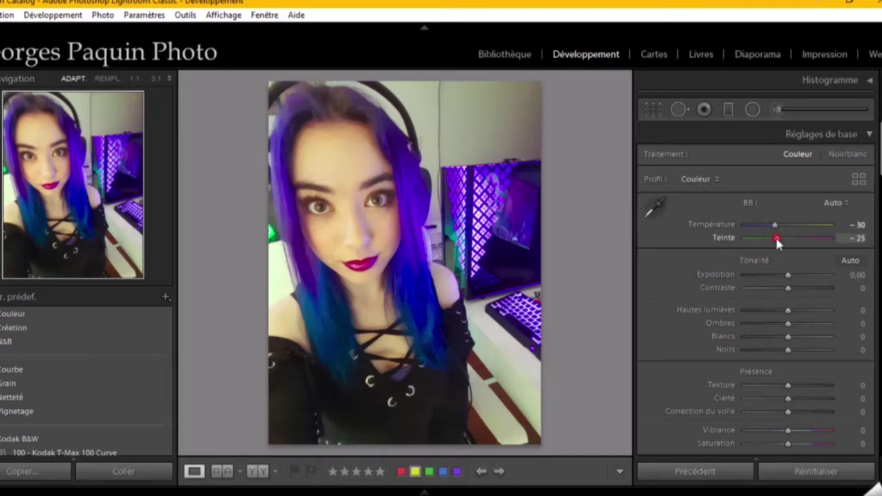
pyautogui.press('Up')
pyautogui.press('Up')
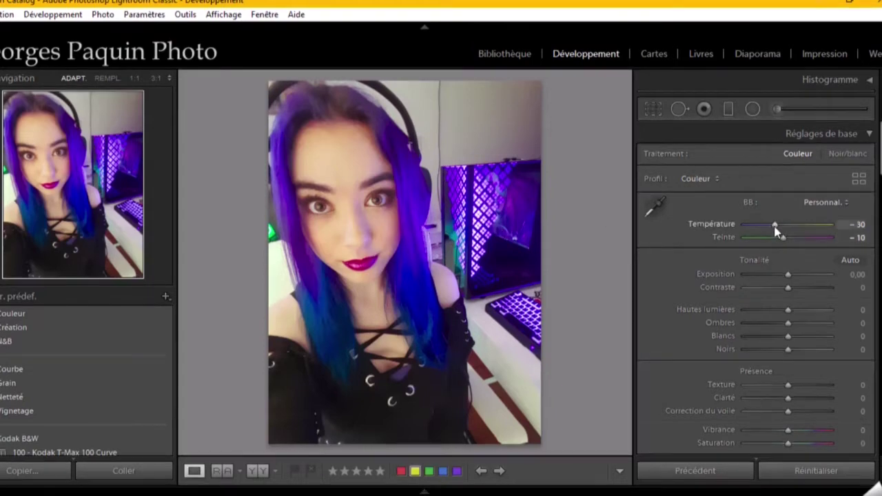
pyautogui.press('Down')
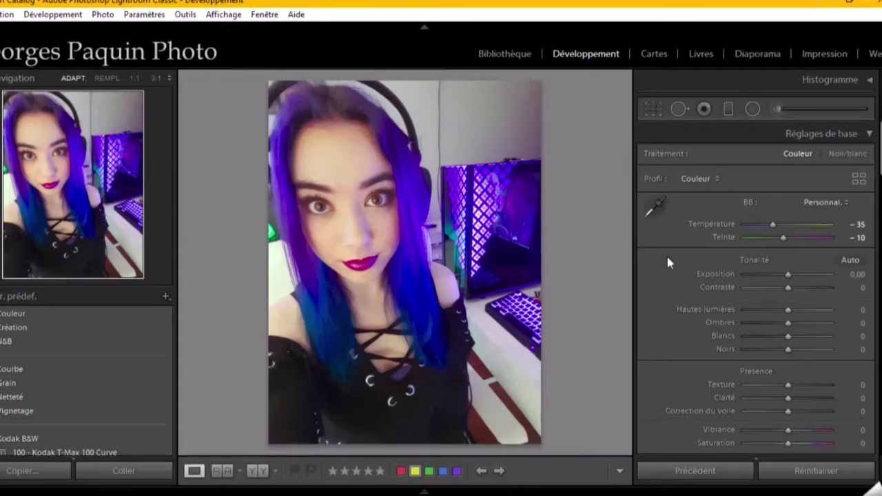
# Shape the RGB tone curve into a gentle S by lowering a shadow point and lifting the upper midtones.
pyautogui.scroll(-5, 667, 263)
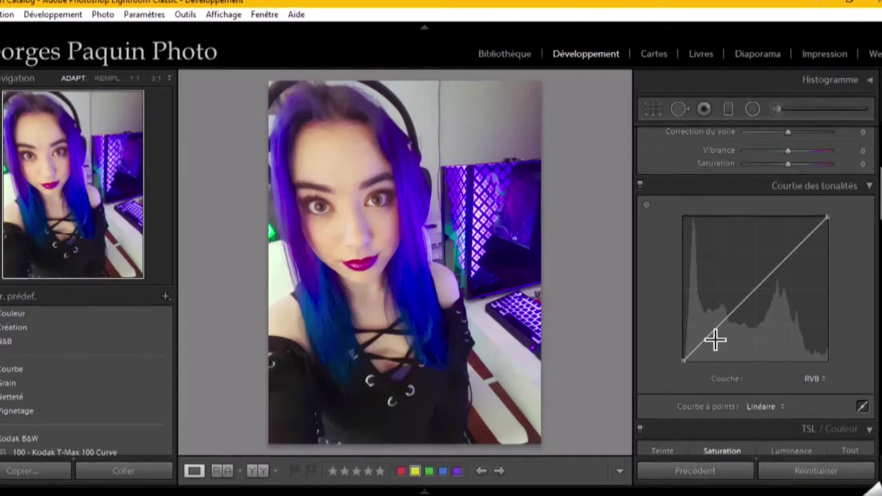
pyautogui.moveTo(713, 344); pyautogui.dragTo(713, 354)
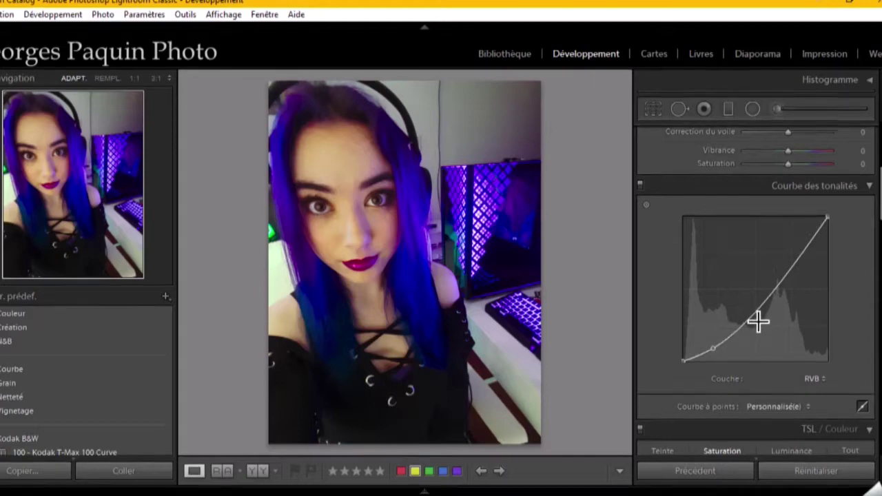
pyautogui.moveTo(756, 320); pyautogui.dragTo(749, 303)
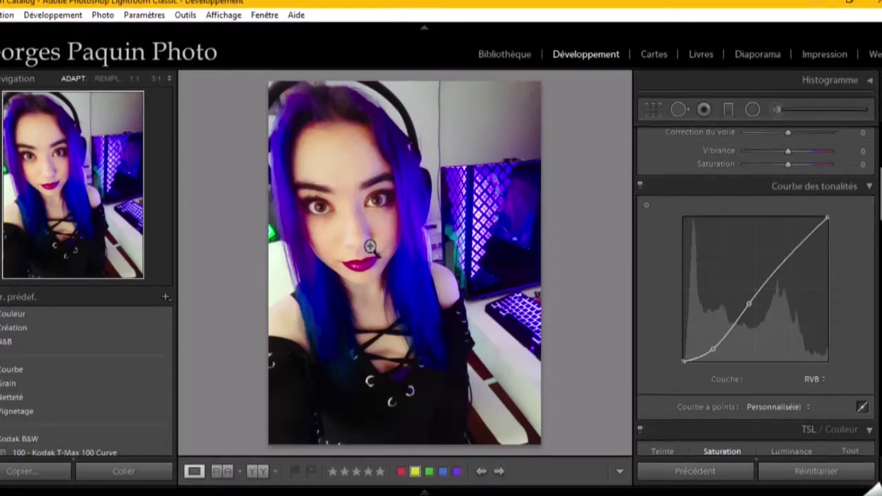
pyautogui.scroll(5, 678, 283)
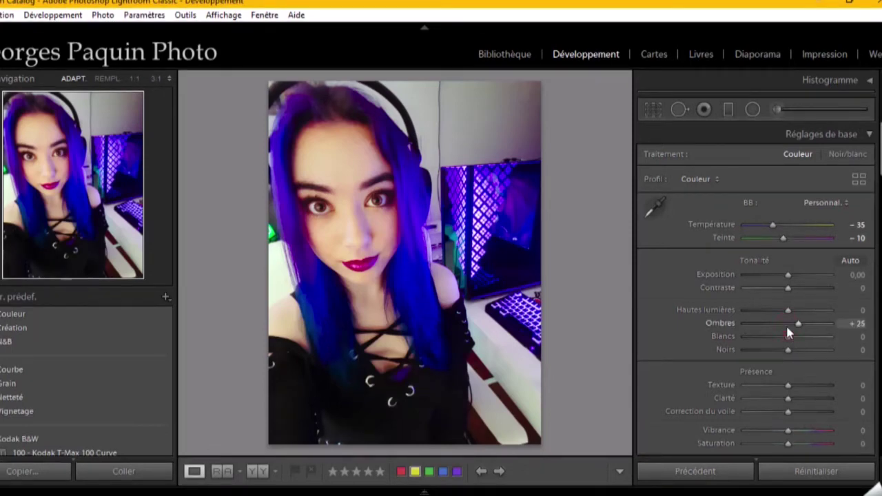
# Set Basic tones to Shadows +65, Highlights −50, Whites +15 and Contrast −20.
pyautogui.scroll(4, 788, 333)
pyautogui.scroll(4, 787, 333)
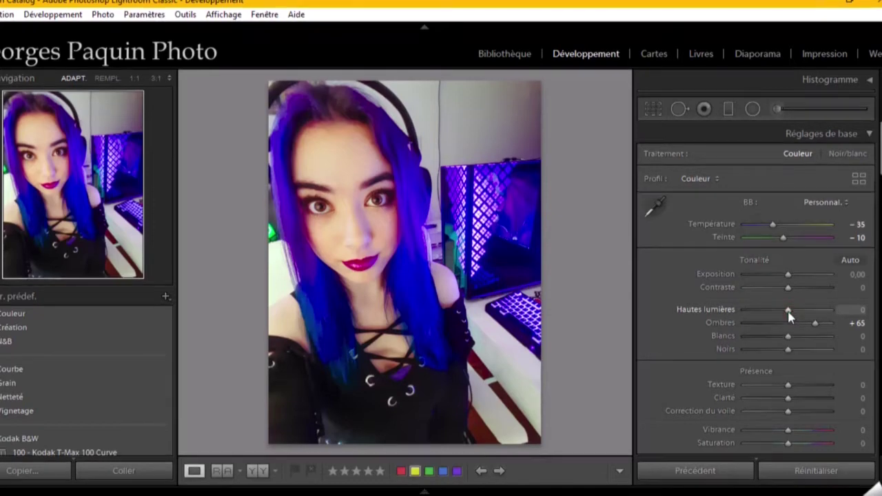
pyautogui.scroll(-10, 788, 316)
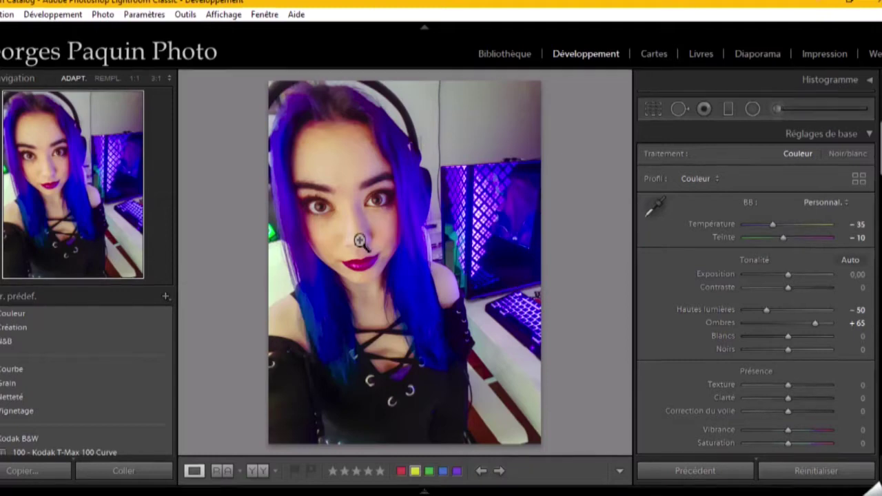
pyautogui.moveTo(787, 338); pyautogui.dragTo(790, 339)
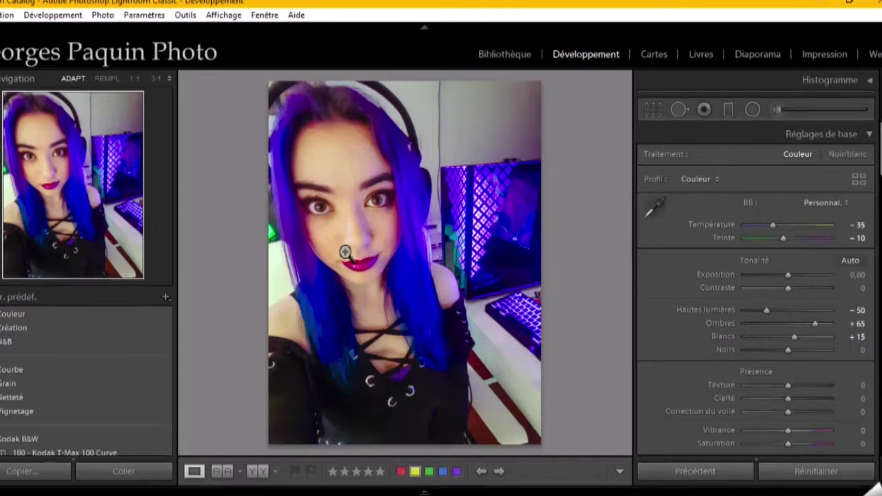
pyautogui.scroll(-3, 789, 292)
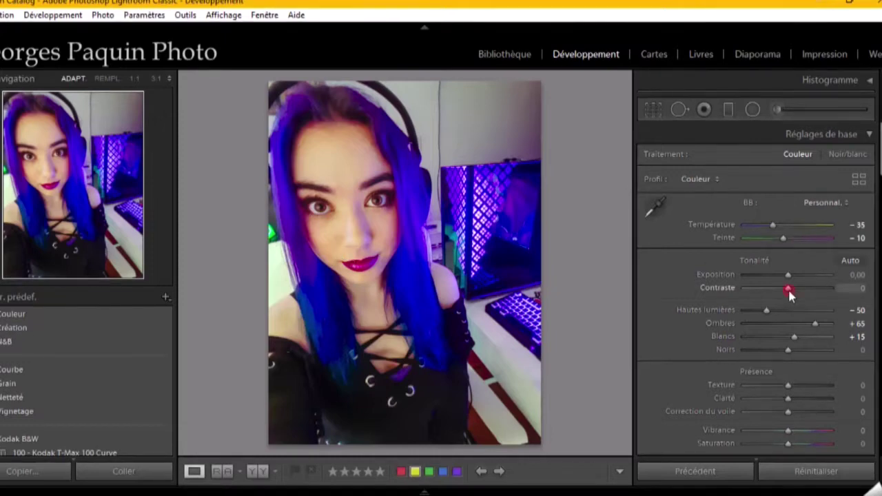
pyautogui.scroll(-1, 788, 293)
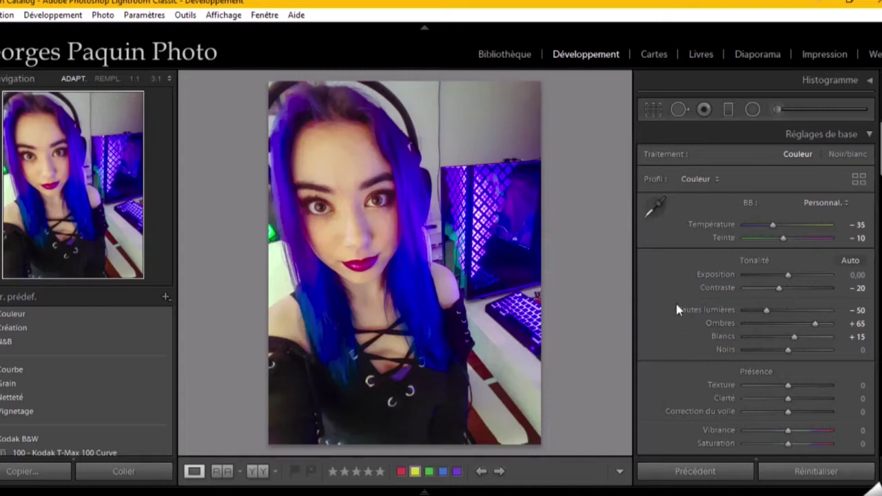
pyautogui.scroll(-3, 676, 309)
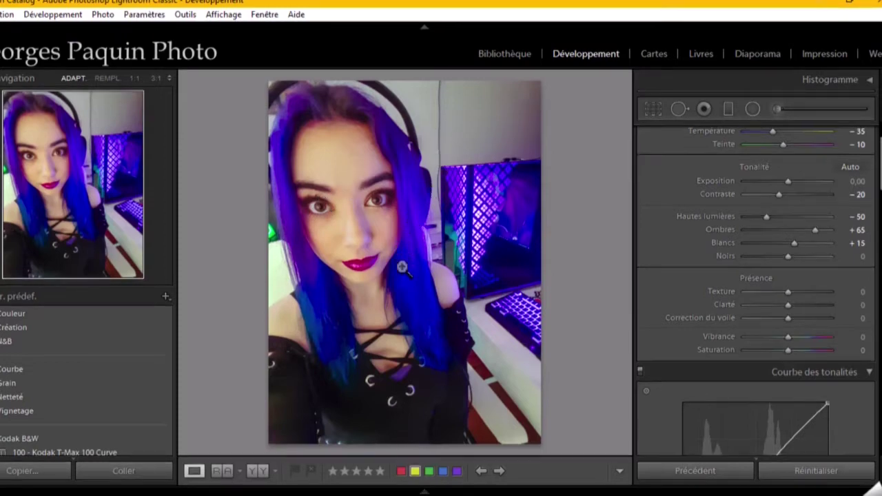
# Zoom in and pan across the eyes and lips to inspect the face.
pyautogui.click(410, 196)
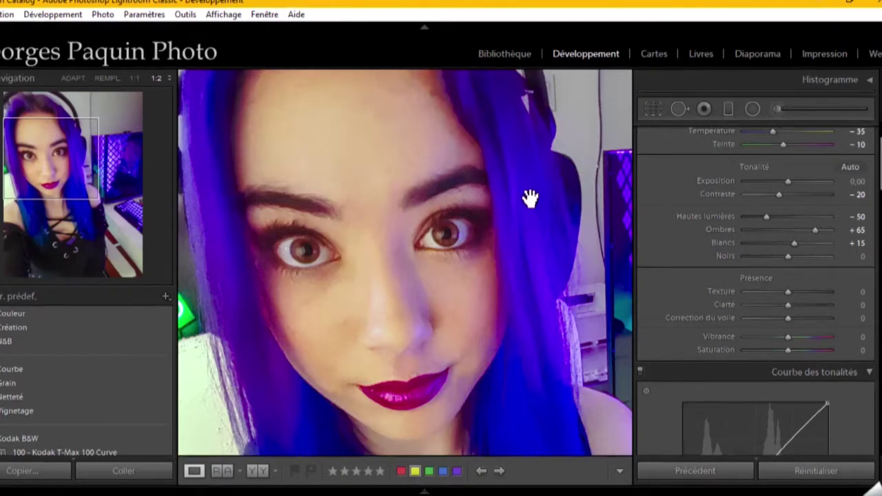
pyautogui.moveTo(530, 198)
pyautogui.mouseDown()
pyautogui.moveTo(504, 220)
pyautogui.moveTo(498, 244)
pyautogui.mouseUp()
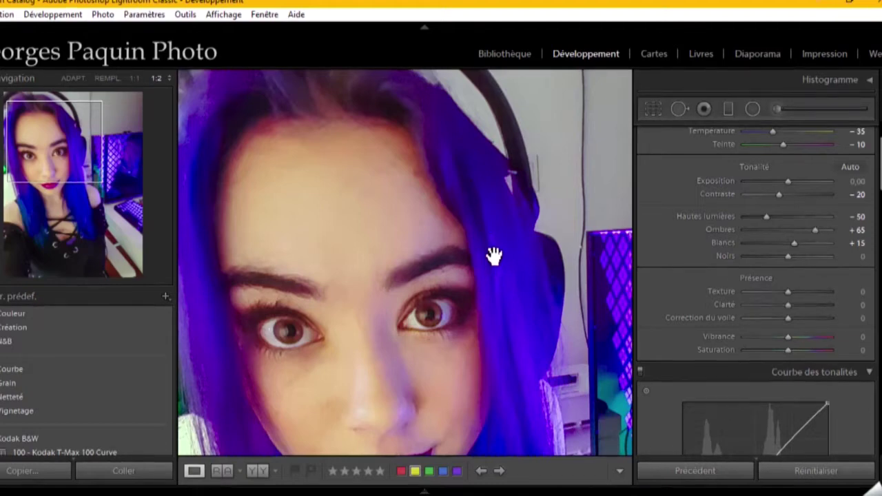
pyautogui.moveTo(291, 358)
pyautogui.mouseDown()
pyautogui.moveTo(372, 240)
pyautogui.moveTo(302, 205)
pyautogui.mouseUp()
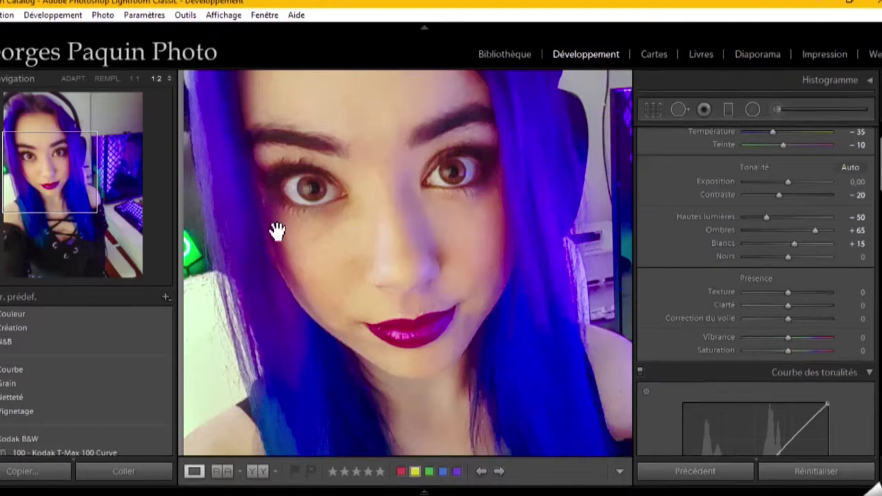
pyautogui.hotkey('ctrl', '-')
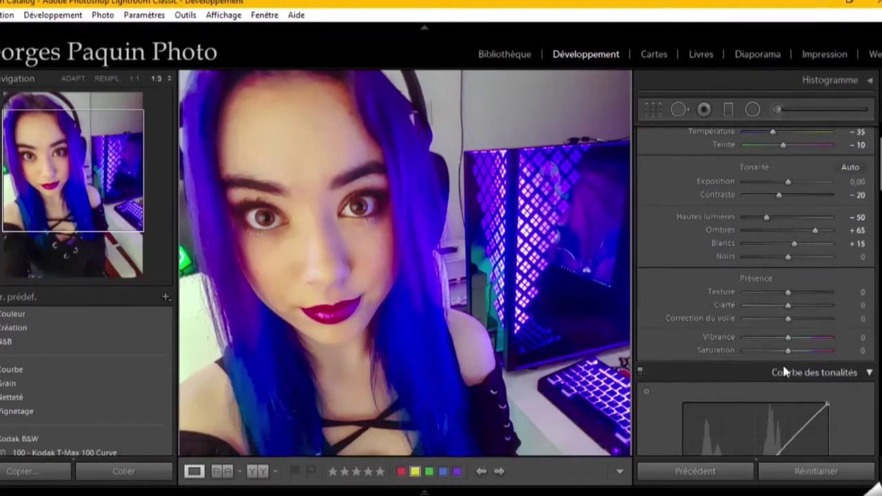
# Lower Saturation to −10 and Vibrance to −30, then return to Fit view.
pyautogui.moveTo(787, 350); pyautogui.dragTo(784, 350)
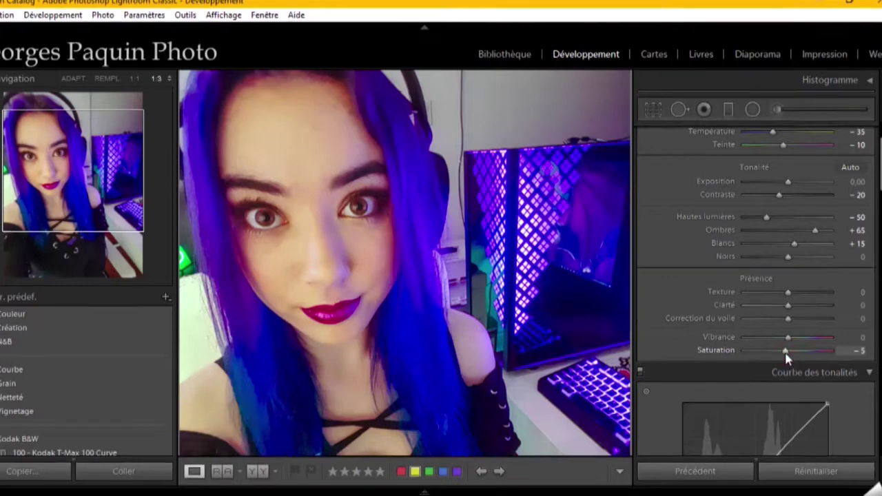
pyautogui.press('Down')
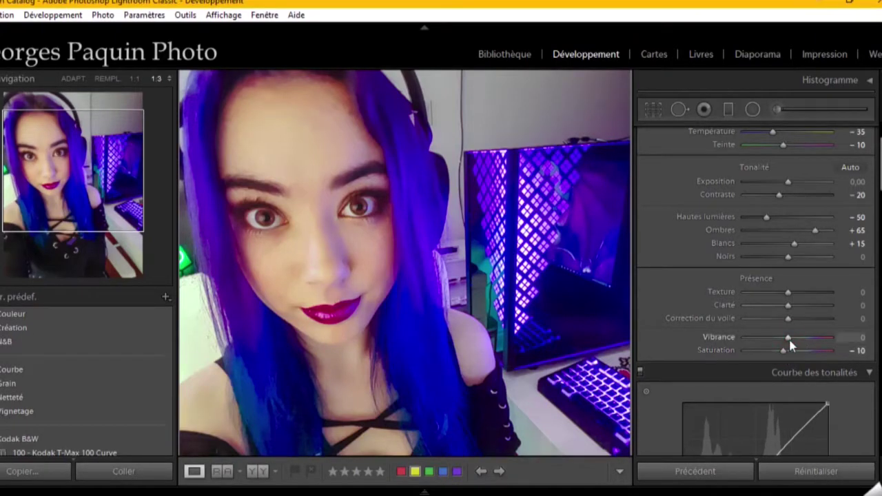
pyautogui.press('Down')
pyautogui.press('Down')
pyautogui.press('Down')
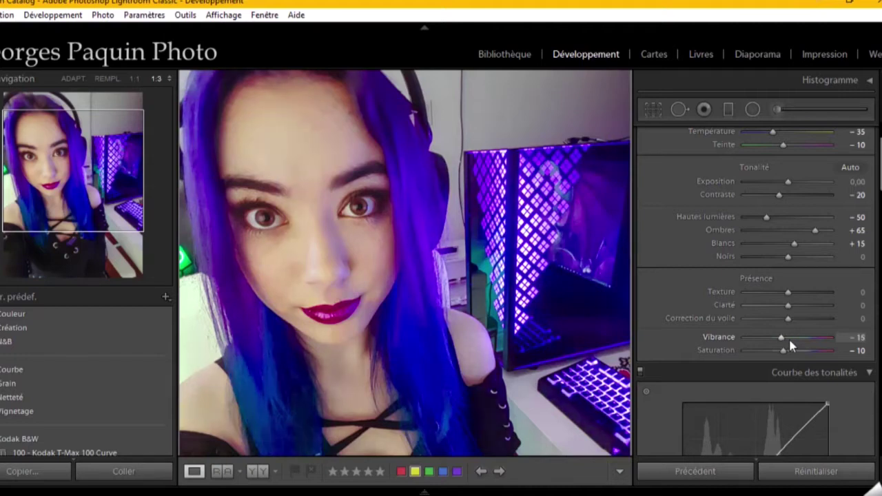
pyautogui.press('Down')
pyautogui.press('Down')
pyautogui.press('Down')
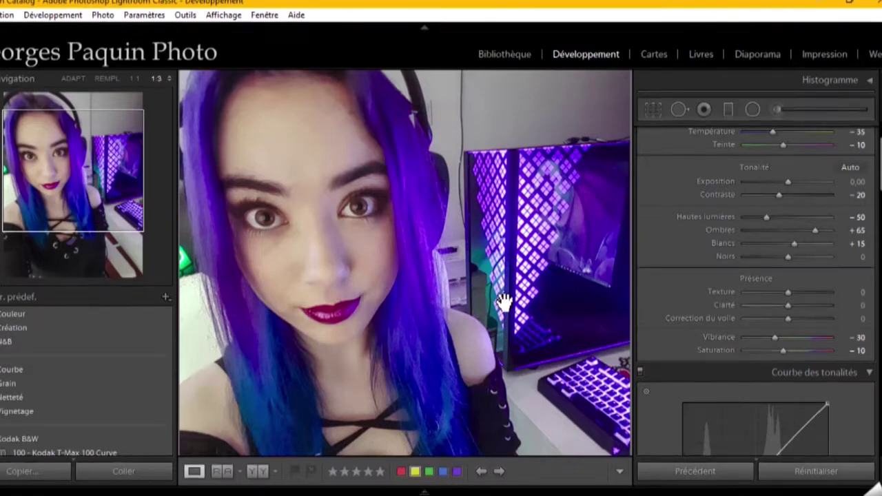
pyautogui.click(107, 78)
# Fit the photo and give the split-toning highlights a warm hue 50 tint.
pyautogui.click(73, 78)
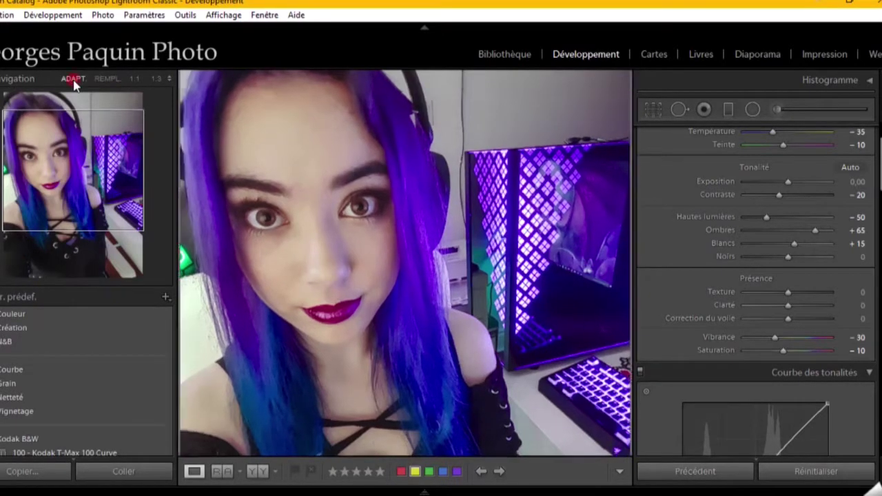
pyautogui.scroll(-8, 658, 252)
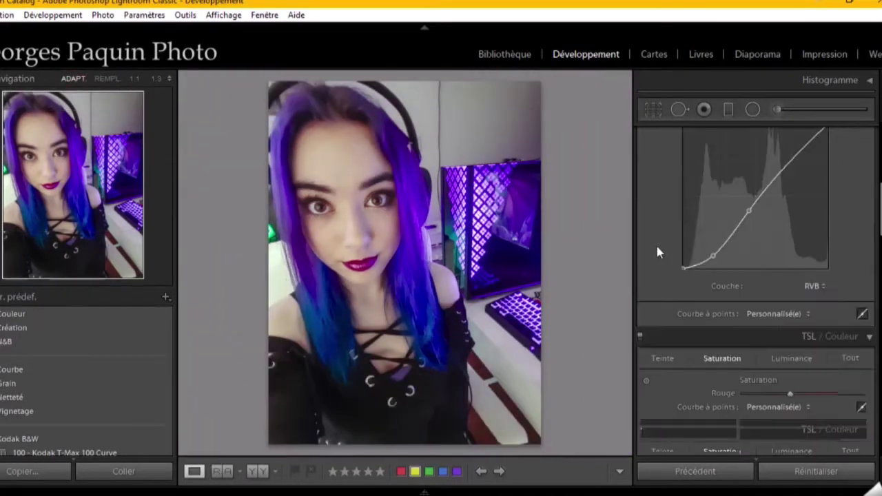
pyautogui.scroll(-3, 657, 253)
pyautogui.scroll(-3, 658, 253)
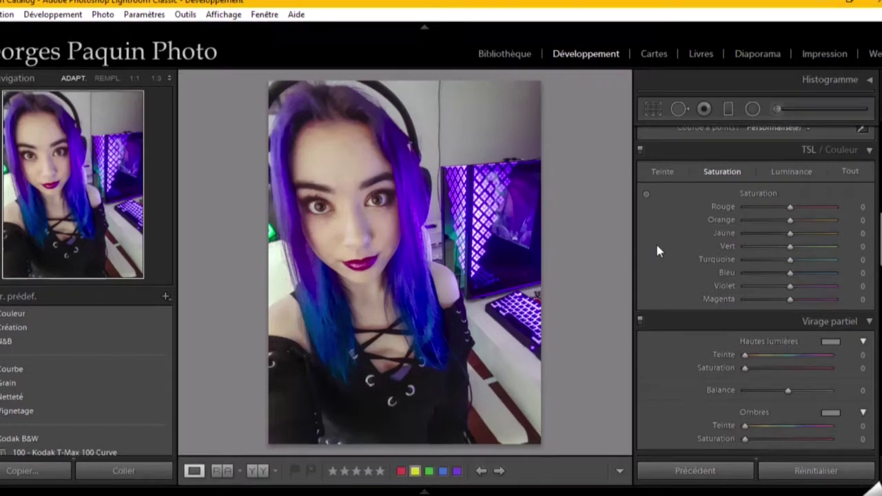
pyautogui.scroll(-3, 656, 251)
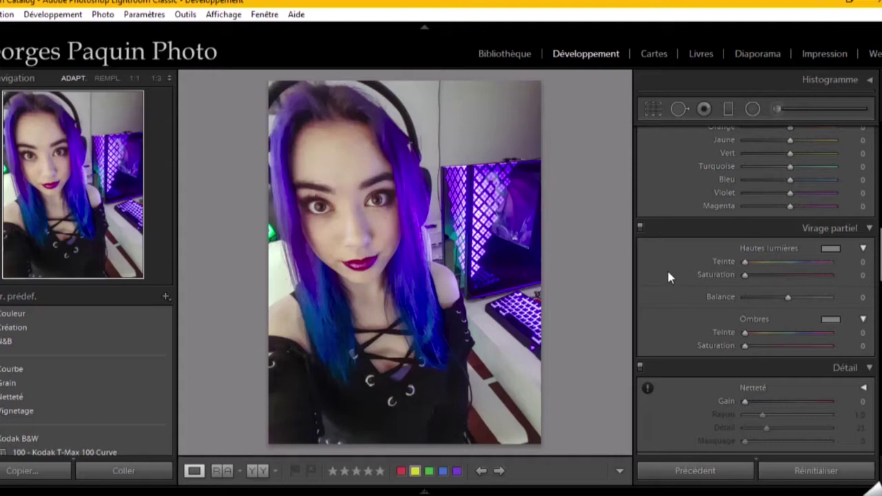
pyautogui.click(830, 248)
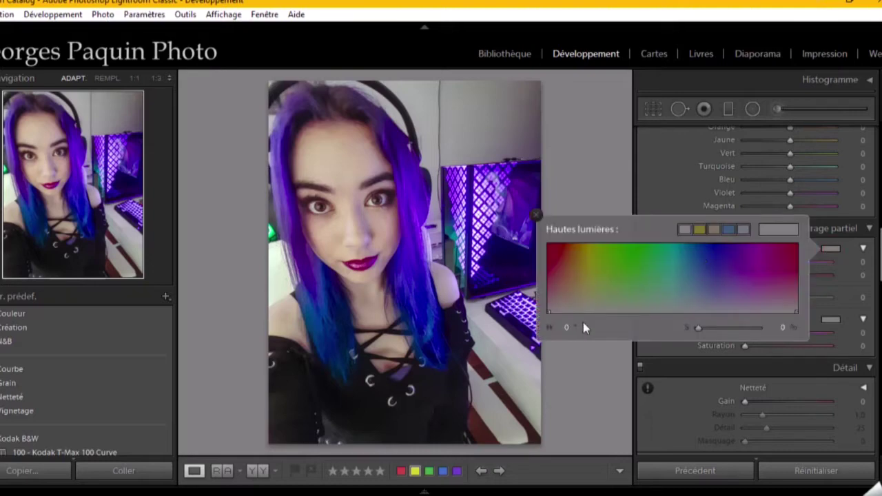
pyautogui.click(582, 301)
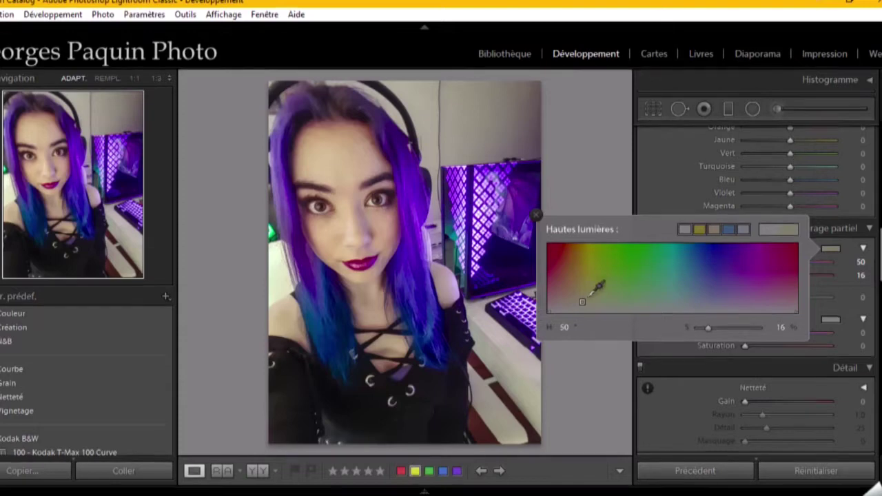
pyautogui.click(672, 194)
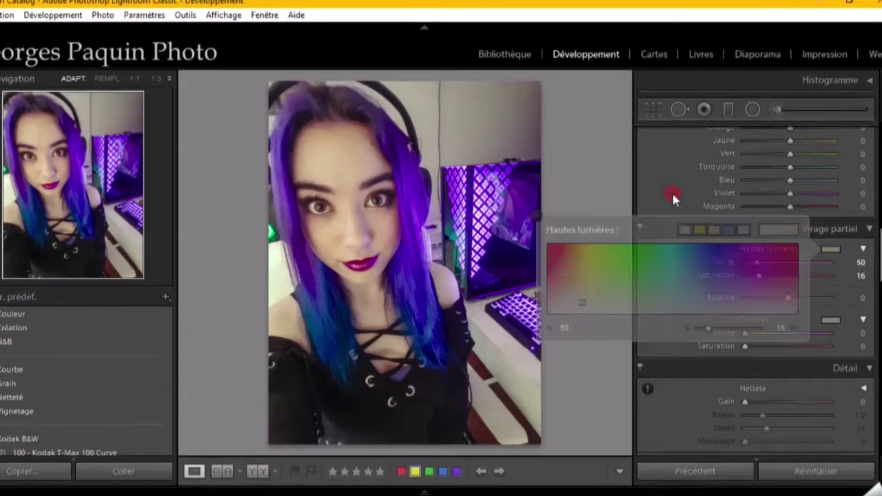
# Tint split-toning shadows purple (hue 260, saturation 19) and set Balance to +43.
pyautogui.click(831, 320)
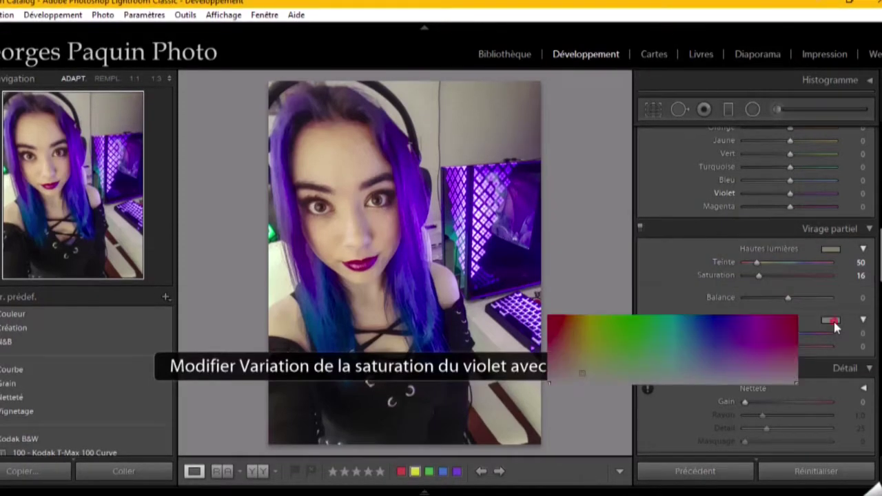
pyautogui.click(730, 367)
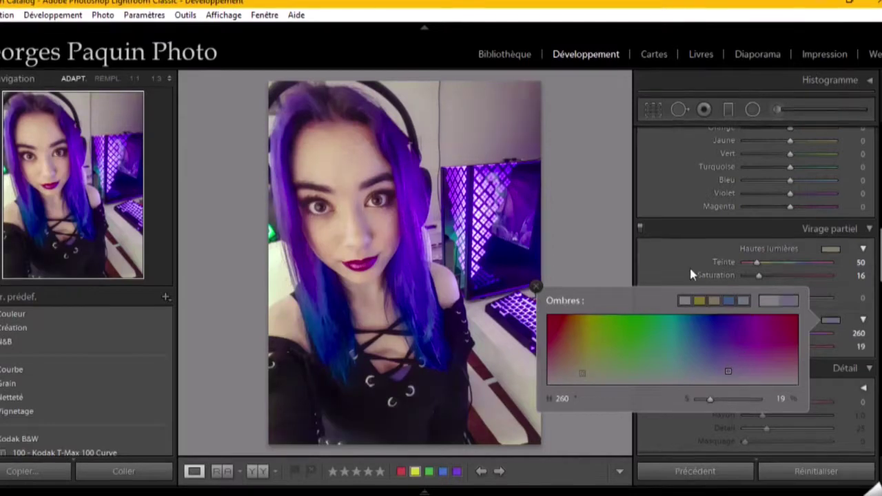
pyautogui.click(662, 193)
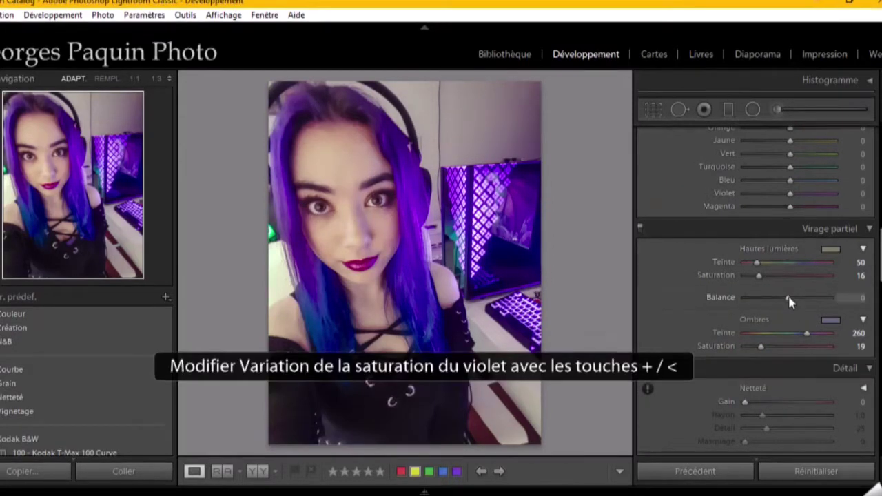
pyautogui.moveTo(788, 301); pyautogui.dragTo(806, 301)
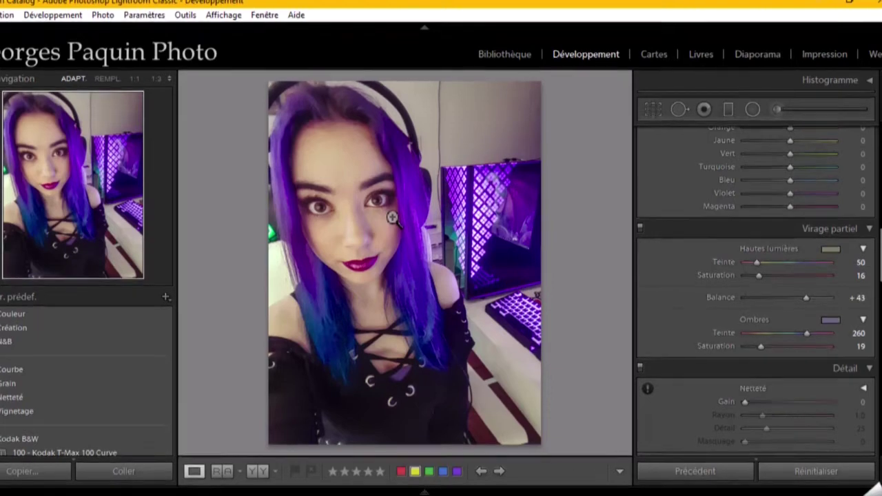
pyautogui.scroll(6, 676, 301)
pyautogui.scroll(3, 676, 301)
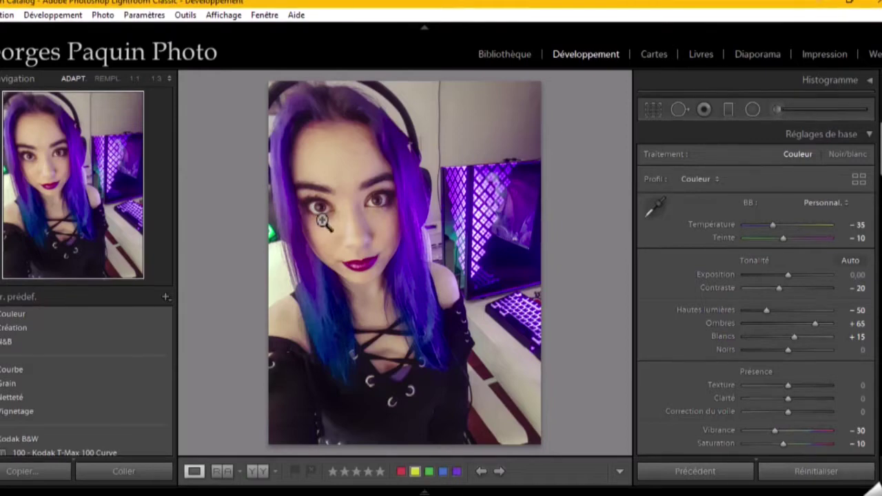
# Draw a tilted oval radial filter with the Exposure effect centred on the face.
pyautogui.click(752, 111)
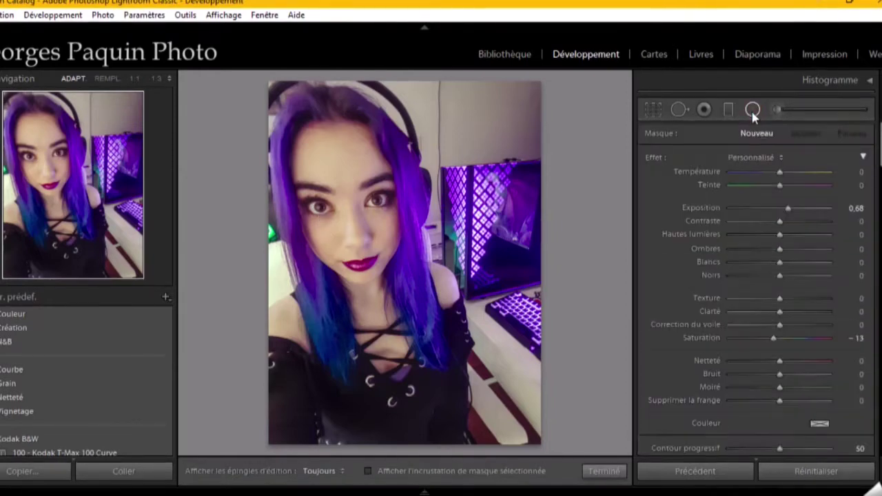
pyautogui.click(767, 156)
pyautogui.click(496, 54)
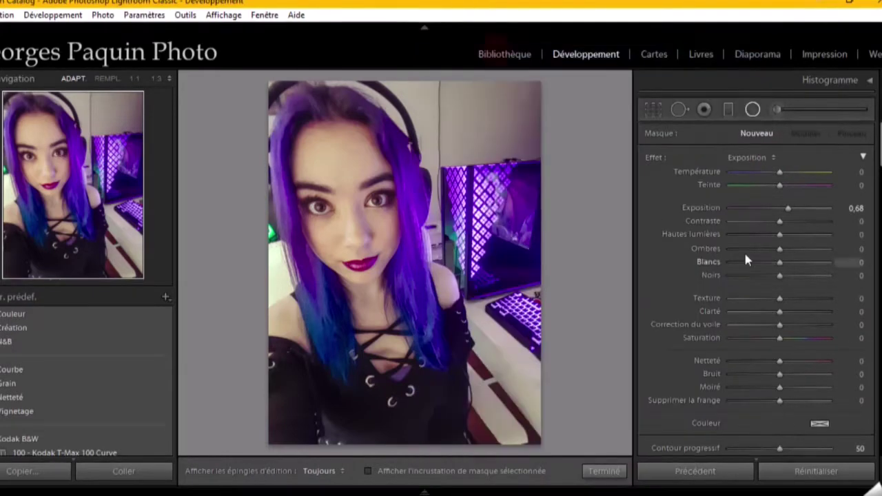
pyautogui.moveTo(787, 207); pyautogui.dragTo(767, 208)
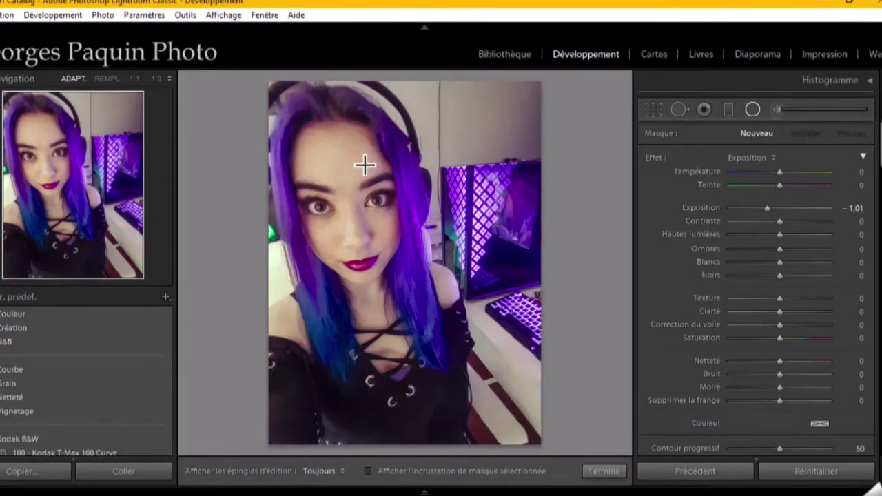
pyautogui.moveTo(314, 108); pyautogui.dragTo(451, 286)
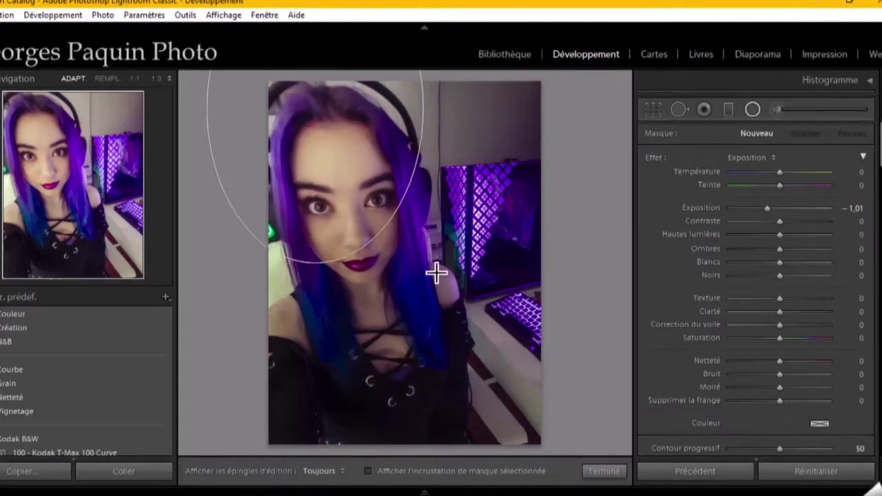
pyautogui.moveTo(315, 108); pyautogui.dragTo(351, 210)
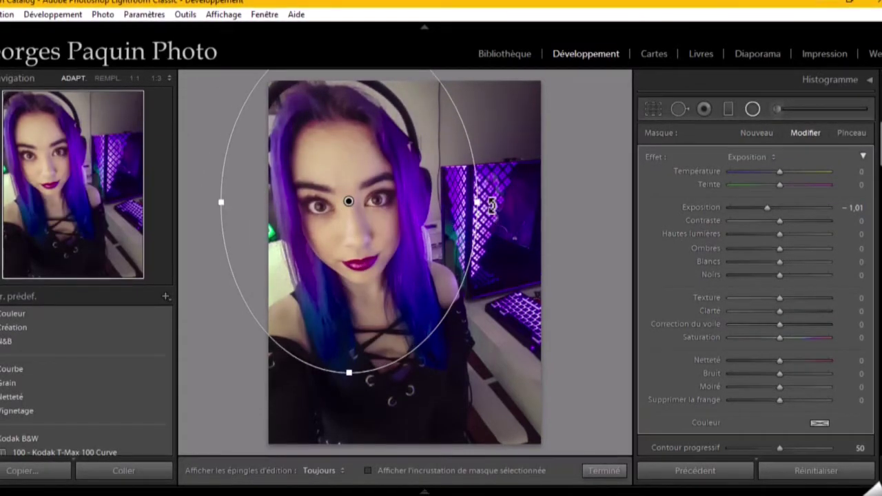
pyautogui.moveTo(478, 202)
pyautogui.mouseDown()
pyautogui.moveTo(482, 175)
pyautogui.moveTo(474, 171)
pyautogui.mouseUp()
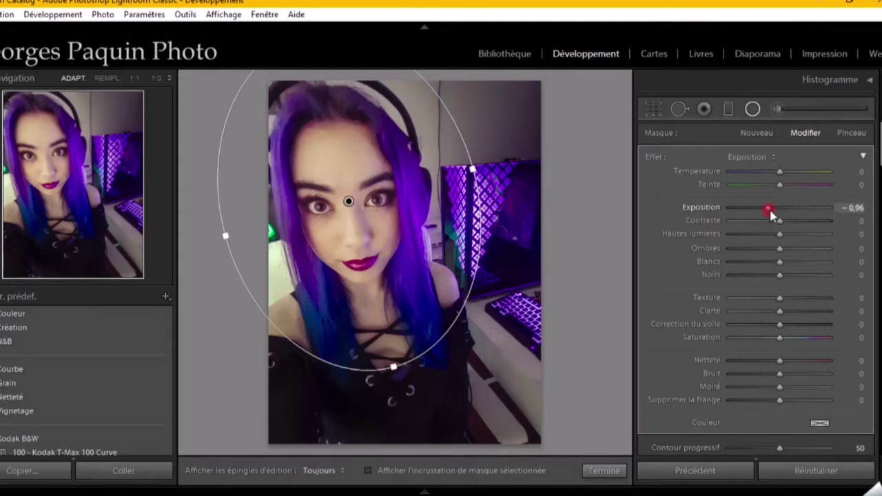
# Set the radial filter to Exposure −0.62, Blacks −15, Shadows 31, Saturation −25, Temperature −18.
pyautogui.moveTo(770, 216); pyautogui.dragTo(775, 215)
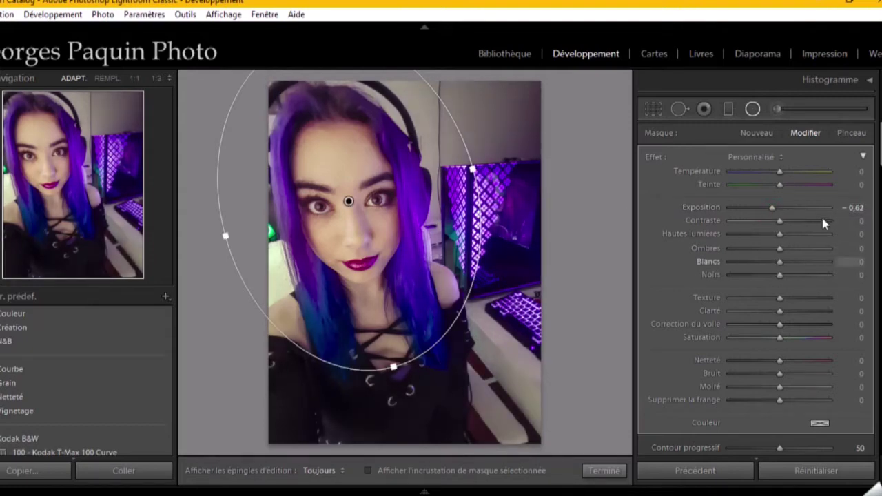
pyautogui.moveTo(779, 276); pyautogui.dragTo(773, 278)
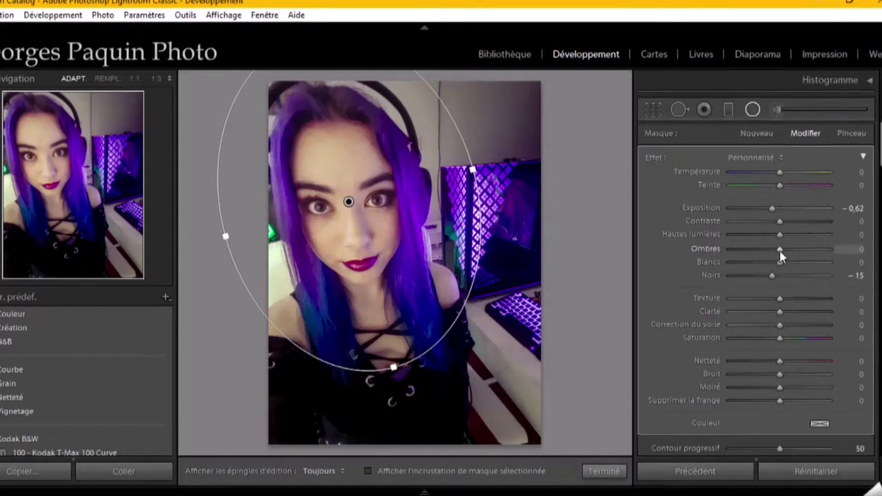
pyautogui.moveTo(781, 256); pyautogui.dragTo(796, 257)
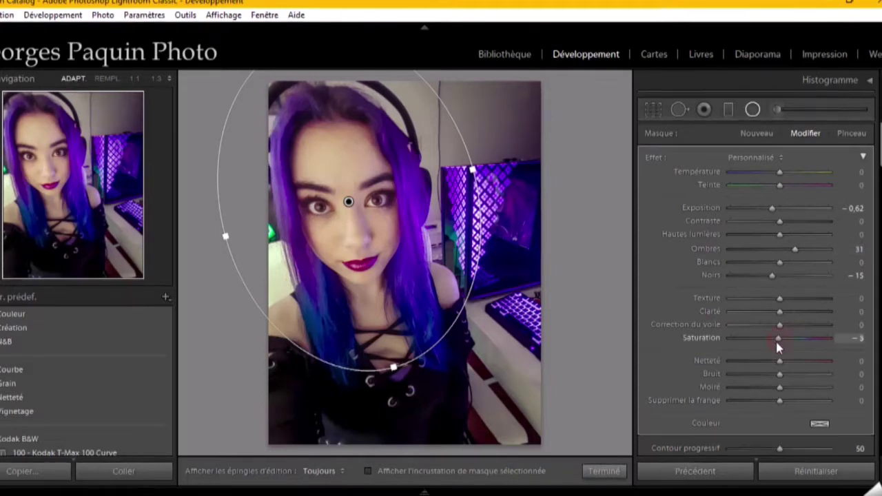
pyautogui.moveTo(780, 338); pyautogui.dragTo(767, 338)
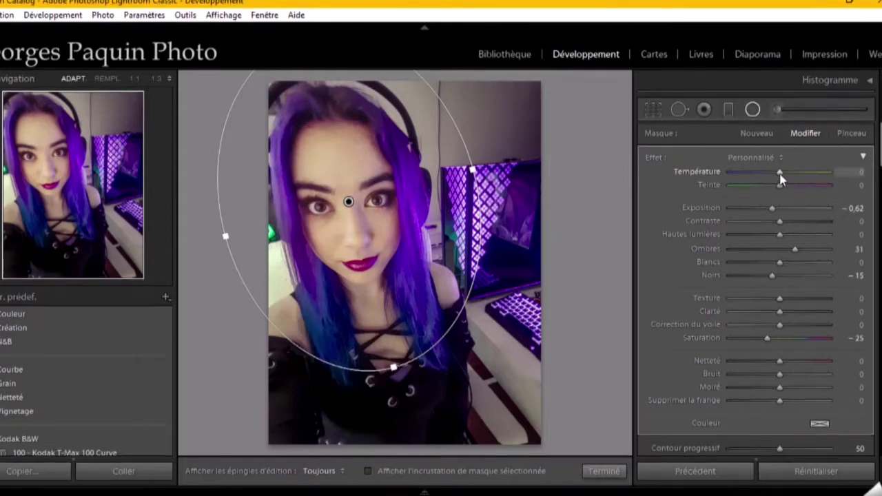
pyautogui.moveTo(781, 177); pyautogui.dragTo(771, 176)
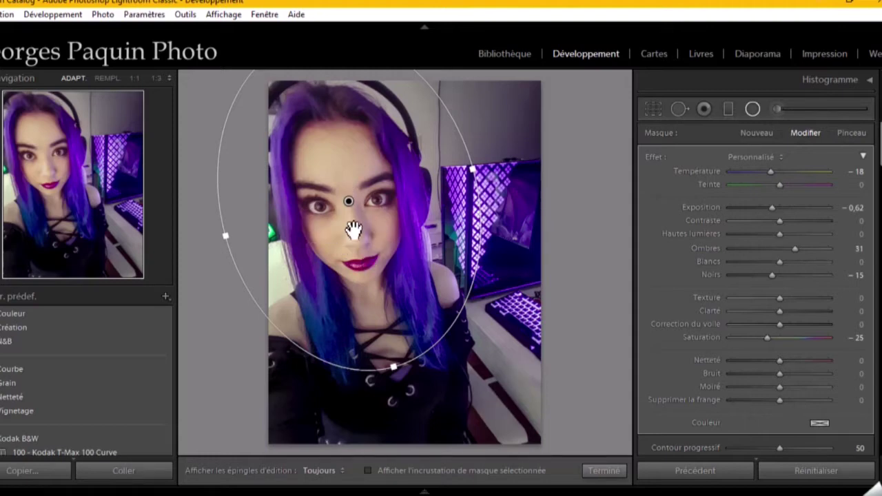
pyautogui.click(603, 471)
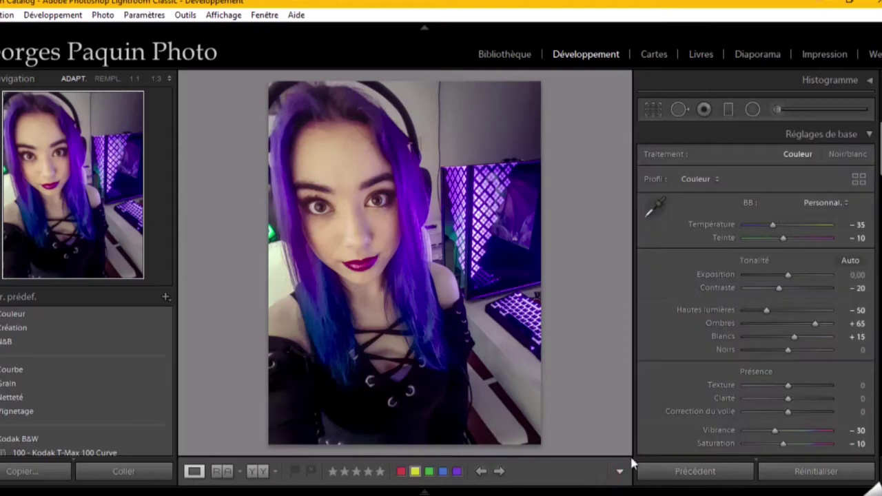
# Apply a Temperature brush adjustment on the top-left hair, set to warmth 10.
pyautogui.click(779, 110)
pyautogui.click(770, 157)
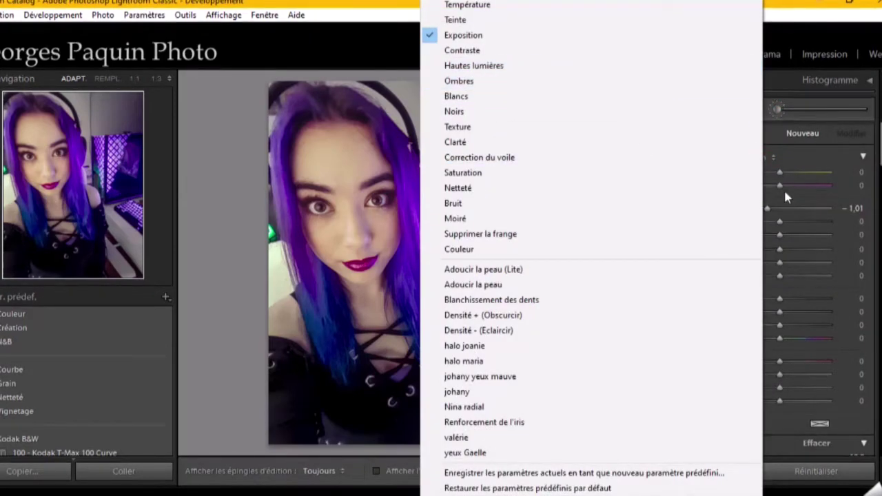
pyautogui.click(473, 5)
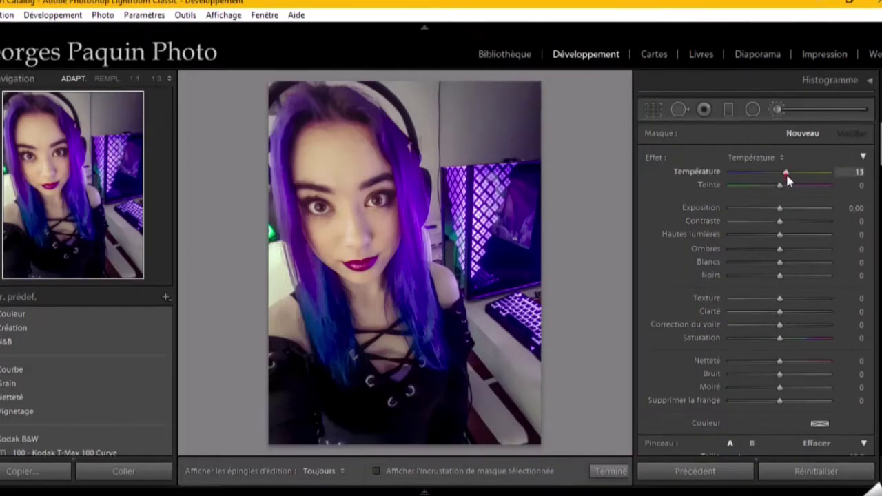
pyautogui.moveTo(786, 176); pyautogui.dragTo(790, 176)
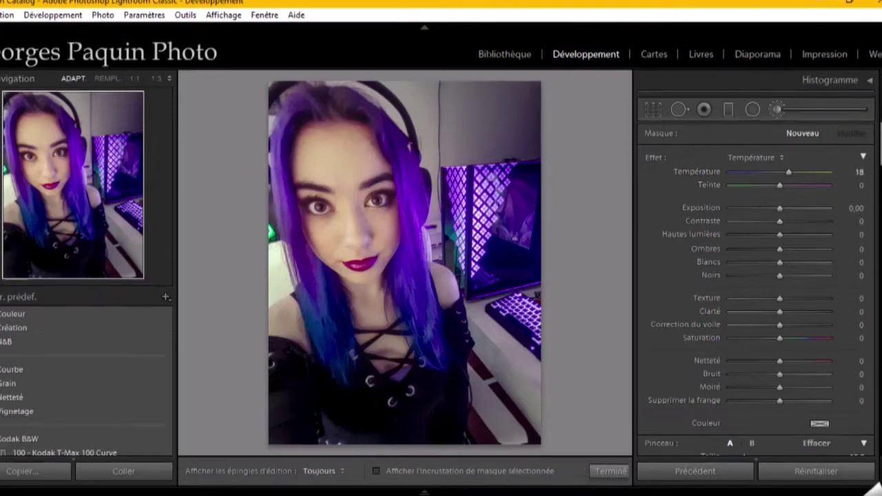
pyautogui.press('h')
pyautogui.press('h')
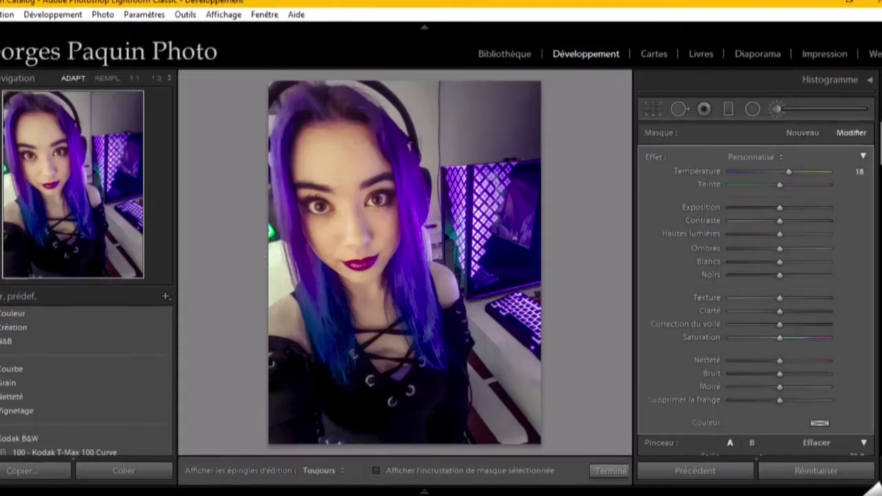
pyautogui.click(308, 140)
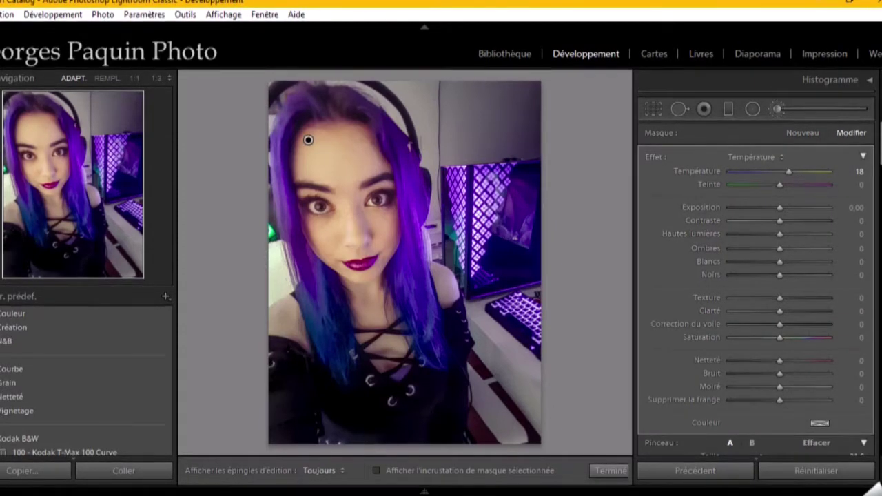
pyautogui.click(794, 174)
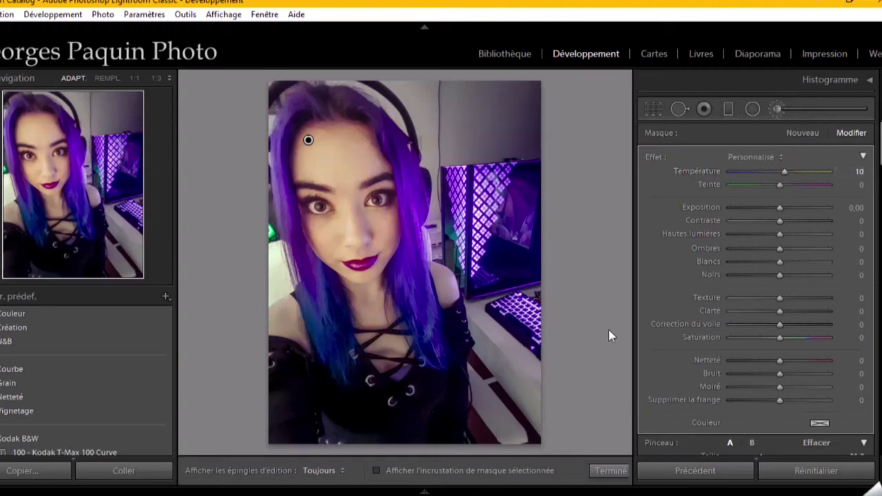
pyautogui.click(603, 471)
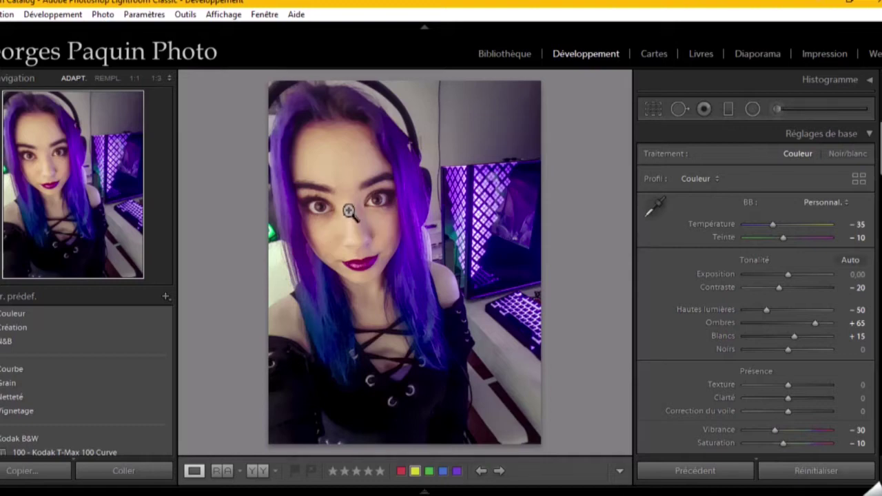
# Zoom to 1:1 on the eyes, then start a new brush showing its effect presets list.
pyautogui.click(377, 206)
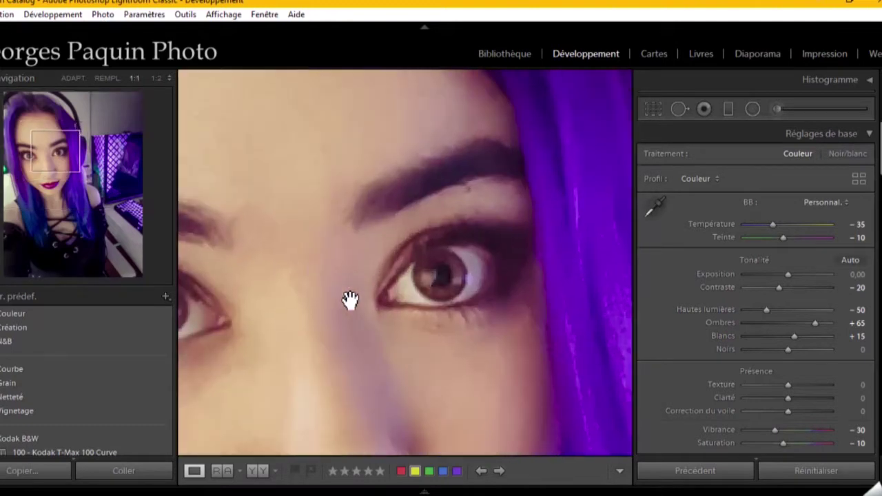
pyautogui.moveTo(462, 348); pyautogui.dragTo(467, 283)
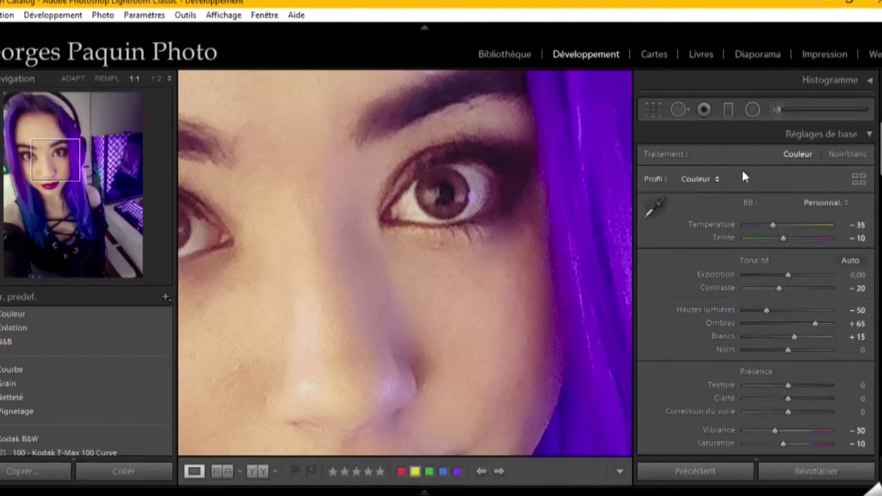
pyautogui.click(777, 112)
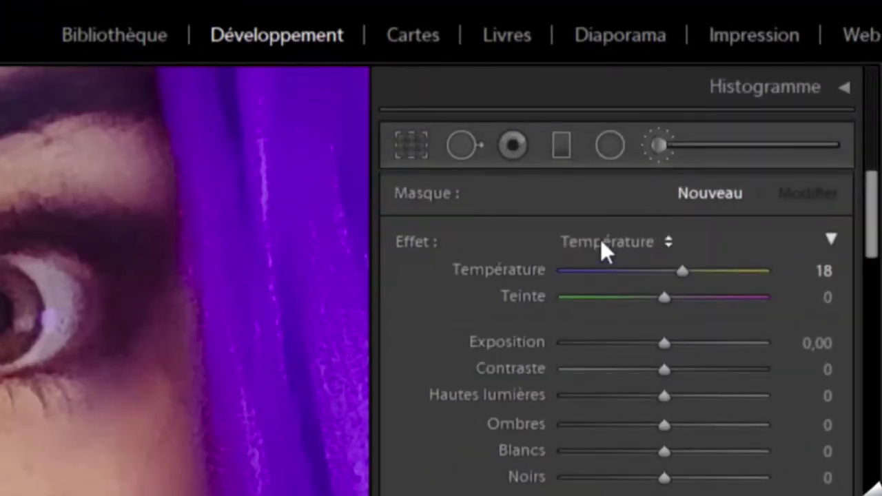
pyautogui.click(665, 242)
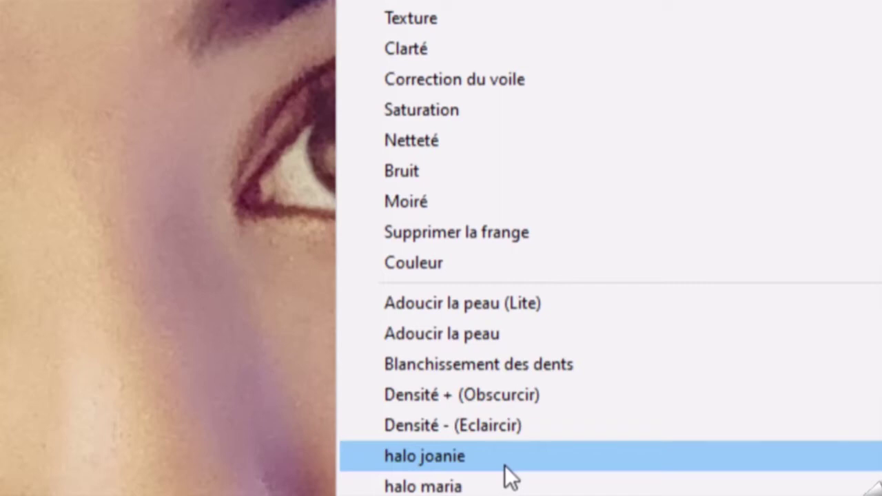
# Paint the Blanchissement des dents effect (Exposure 0.40, Saturation −60) over the eye, then pan to the other eye.
pyautogui.click(589, 360)
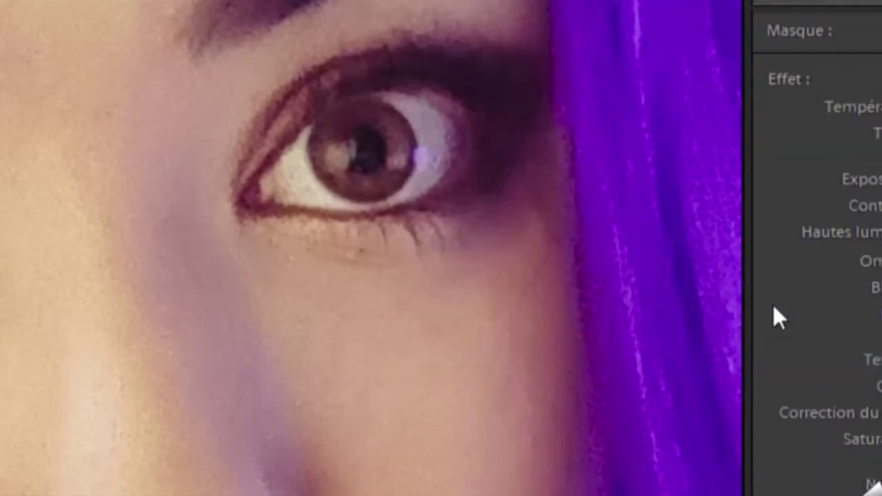
pyautogui.scroll(-5, 651, 268)
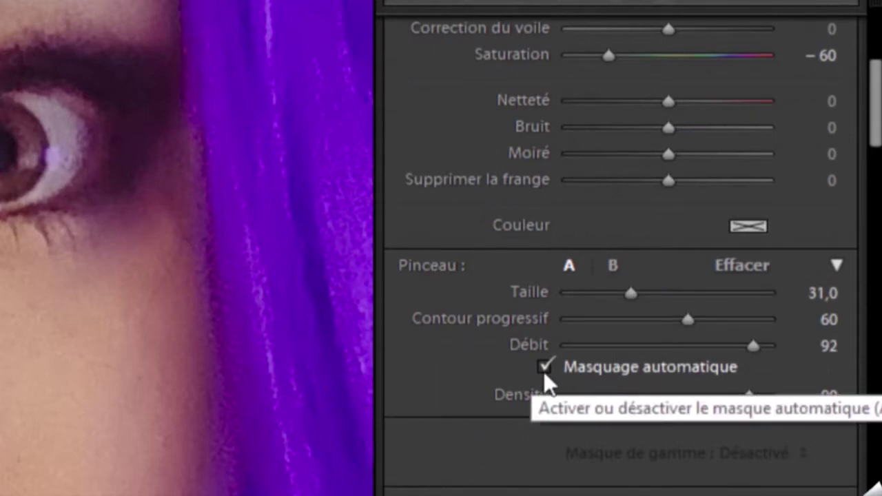
pyautogui.scroll(-3, 158, 266)
pyautogui.scroll(-2, 158, 265)
pyautogui.scroll(-3, 39, 114)
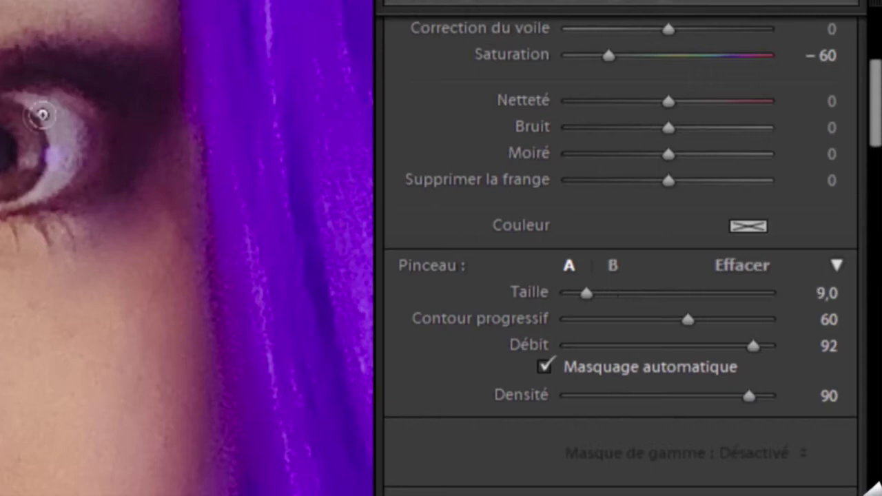
pyautogui.scroll(2, 40, 114)
pyautogui.moveTo(36, 103); pyautogui.dragTo(11, 72)
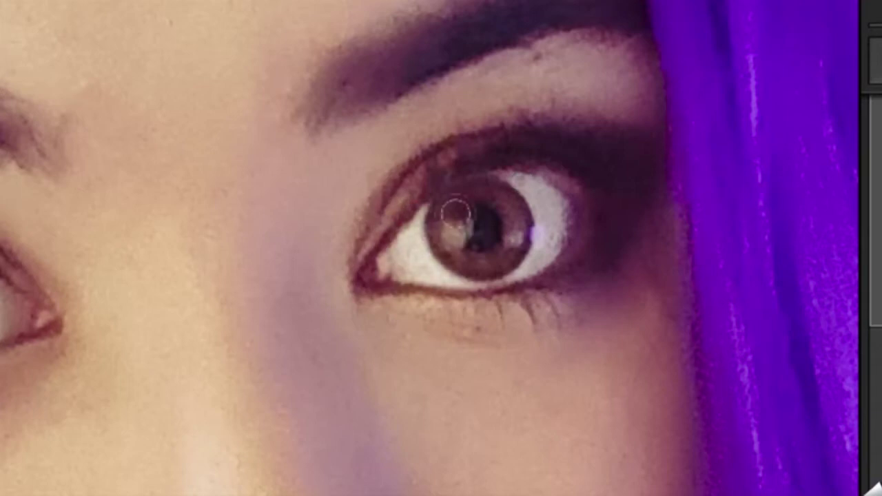
pyautogui.click(521, 182)
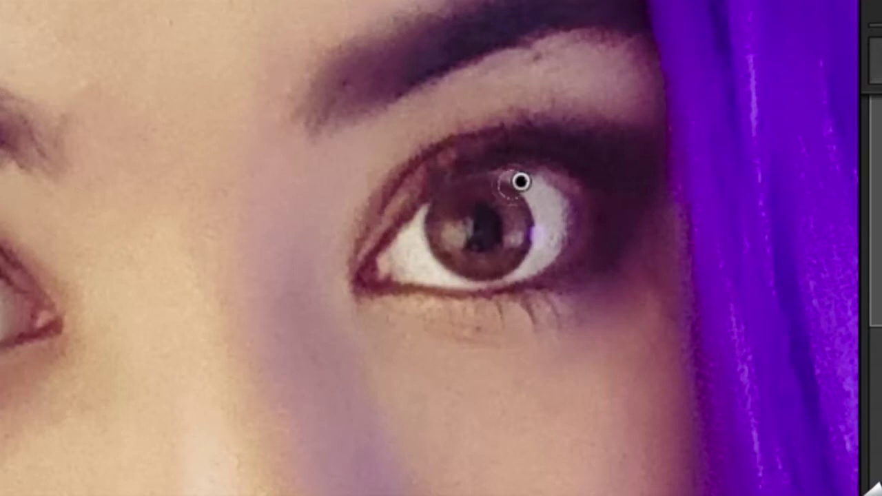
pyautogui.moveTo(246, 270); pyautogui.dragTo(433, 270)
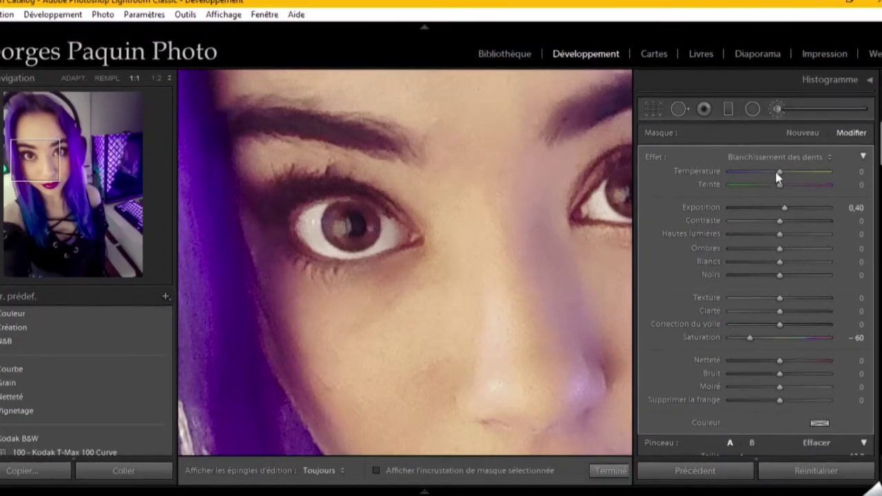
# Start a Renforcement de l'iris brush with Clarity 15, Texture 7 and Dehaze 8.
pyautogui.click(807, 137)
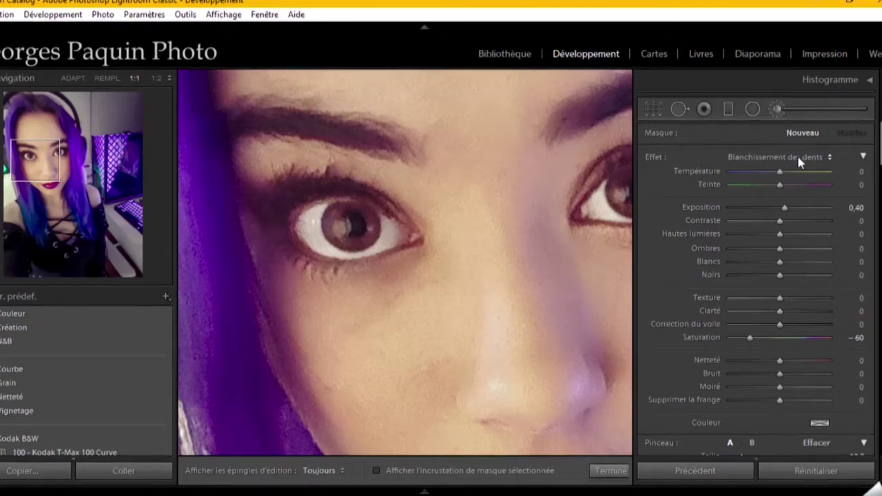
pyautogui.click(798, 159)
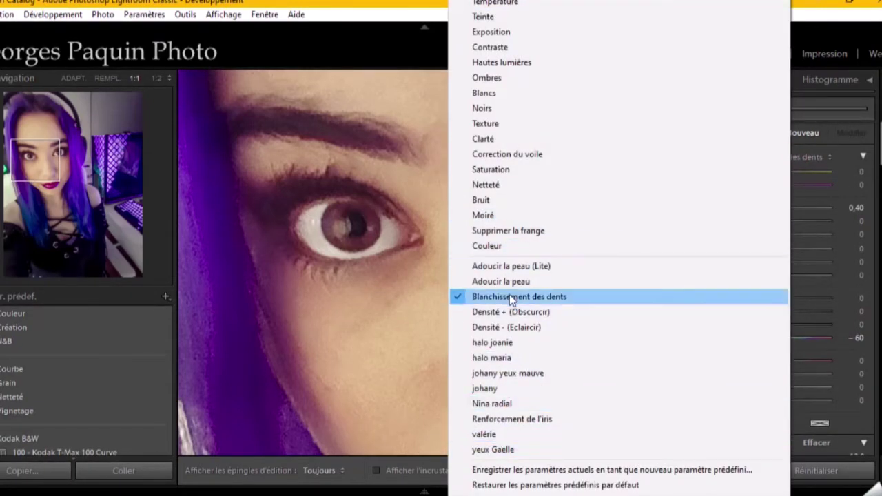
pyautogui.click(529, 420)
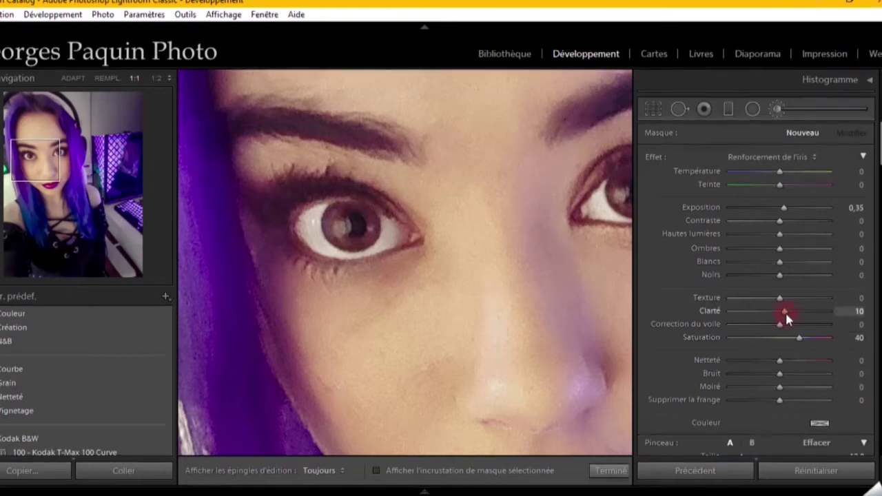
pyautogui.moveTo(785, 314); pyautogui.dragTo(789, 314)
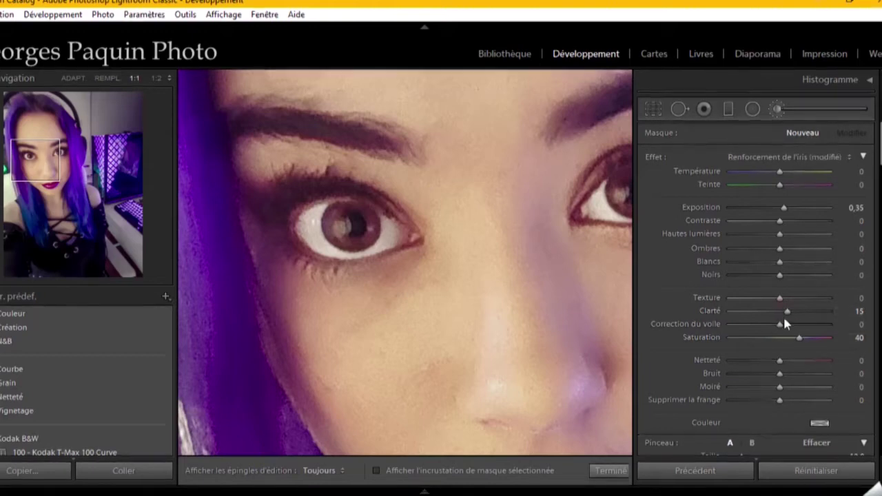
pyautogui.moveTo(780, 298); pyautogui.dragTo(783, 297)
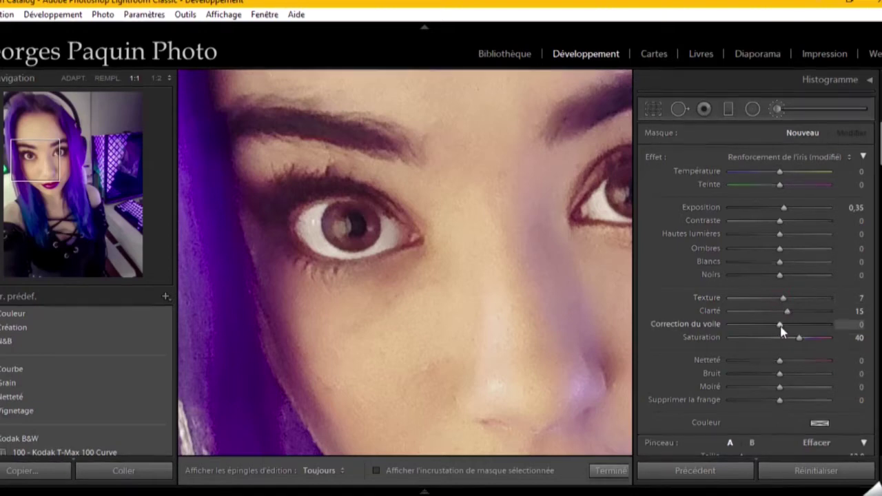
pyautogui.moveTo(780, 325); pyautogui.dragTo(785, 325)
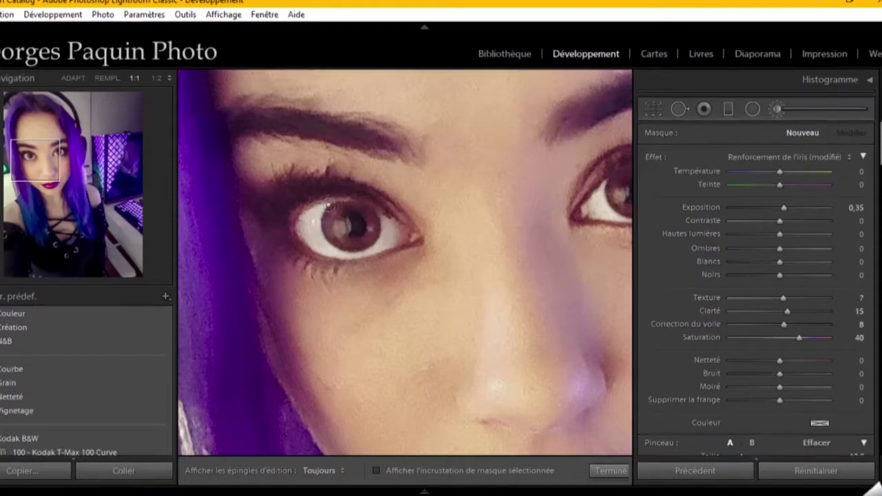
# Paint the iris enhancement onto both irises.
pyautogui.press('h')
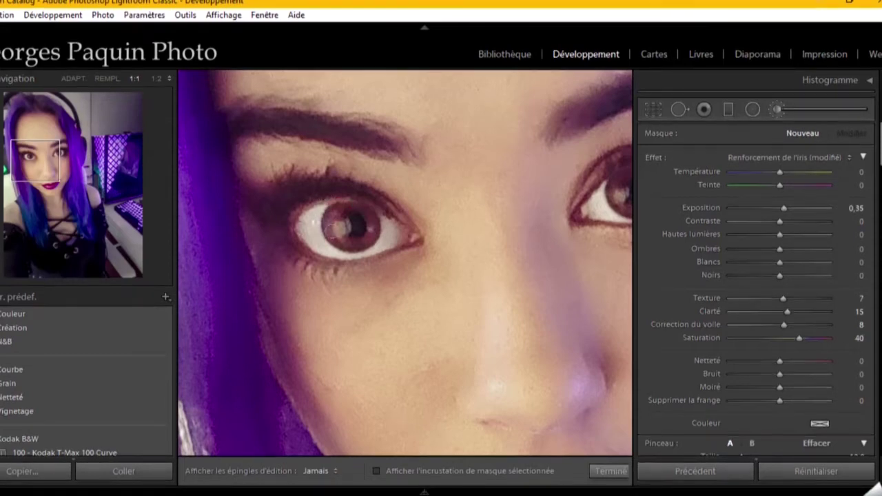
pyautogui.press('h')
pyautogui.click(354, 210)
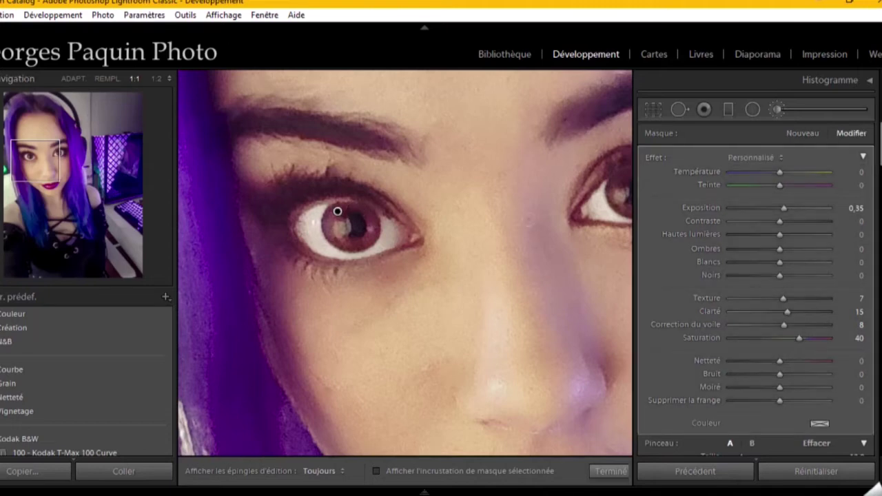
pyautogui.moveTo(584, 211); pyautogui.dragTo(247, 216)
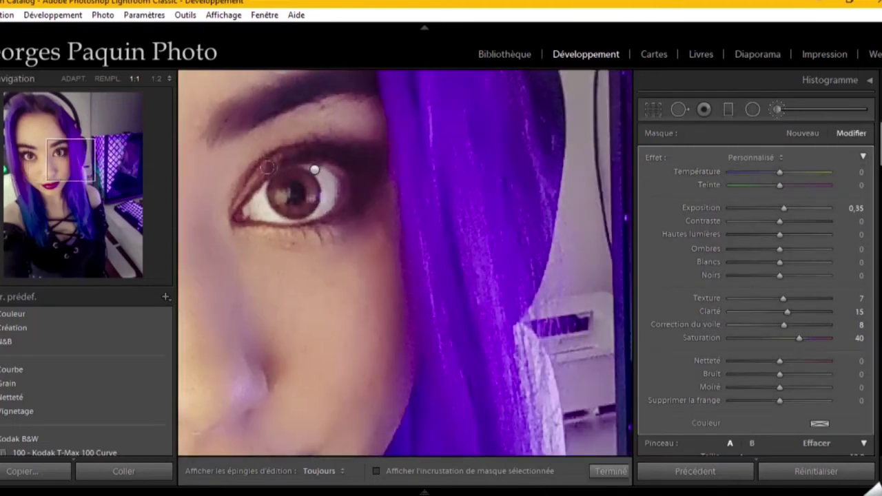
pyautogui.press('h')
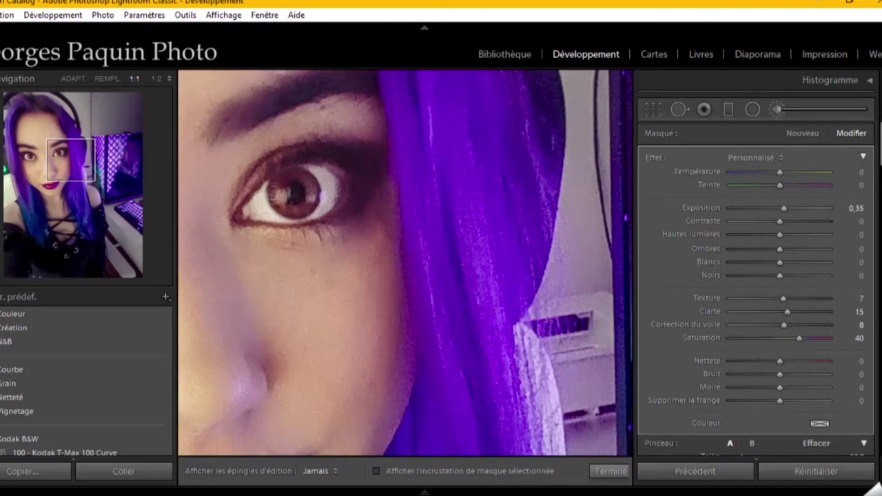
pyautogui.press('h')
# Finish the iris brush adjustment and zoom in around the face at 1:2.
pyautogui.click(610, 472)
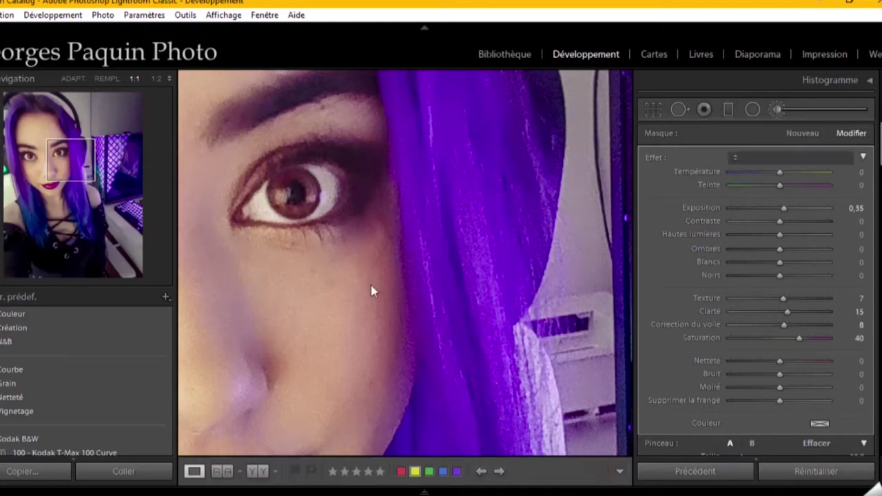
pyautogui.click(335, 258)
pyautogui.click(328, 298)
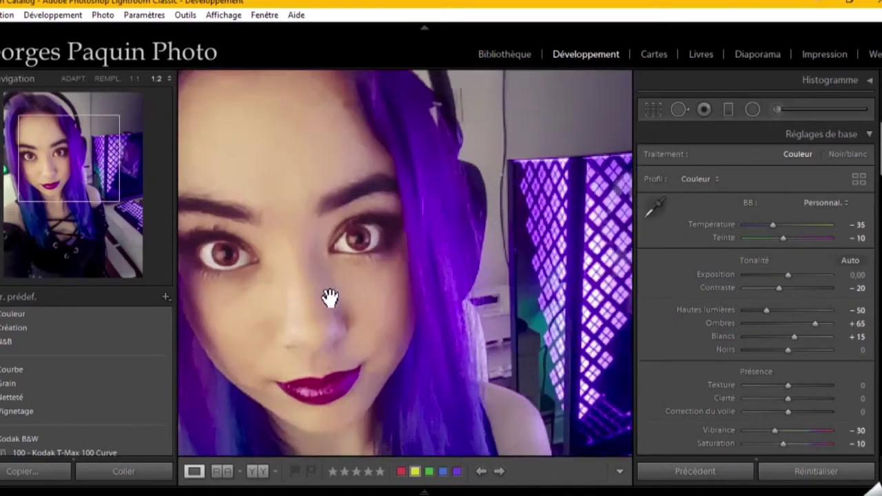
pyautogui.moveTo(258, 275); pyautogui.dragTo(360, 252)
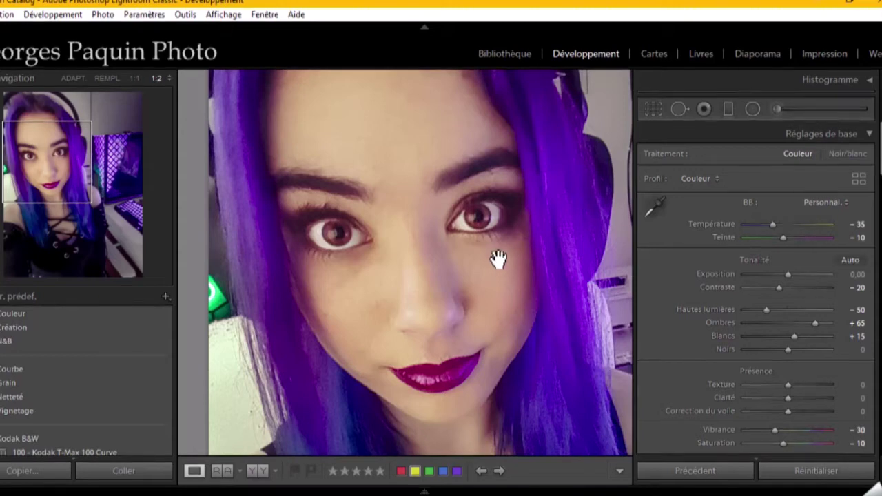
# Magnify the photo to 4:1 on the eye and start a new brush adjustment.
pyautogui.click(472, 190)
pyautogui.moveTo(526, 199); pyautogui.dragTo(360, 376)
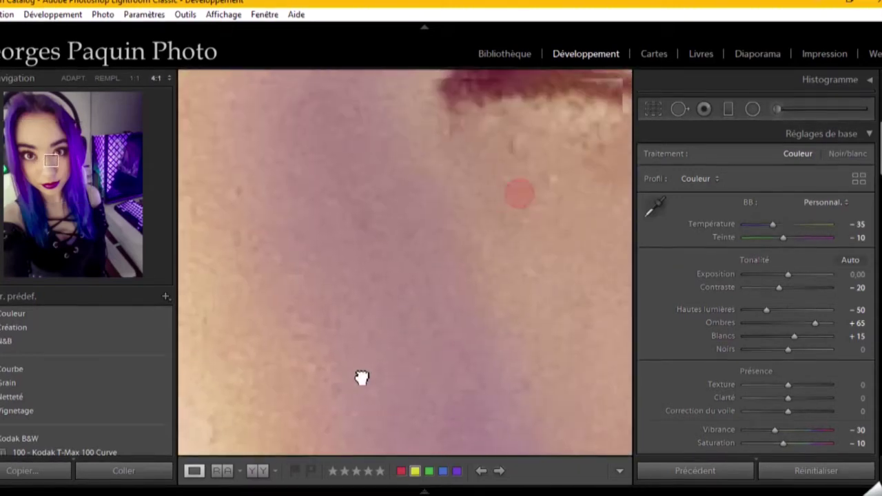
pyautogui.moveTo(537, 178)
pyautogui.mouseDown()
pyautogui.moveTo(330, 354)
pyautogui.moveTo(485, 215)
pyautogui.moveTo(374, 298)
pyautogui.mouseUp()
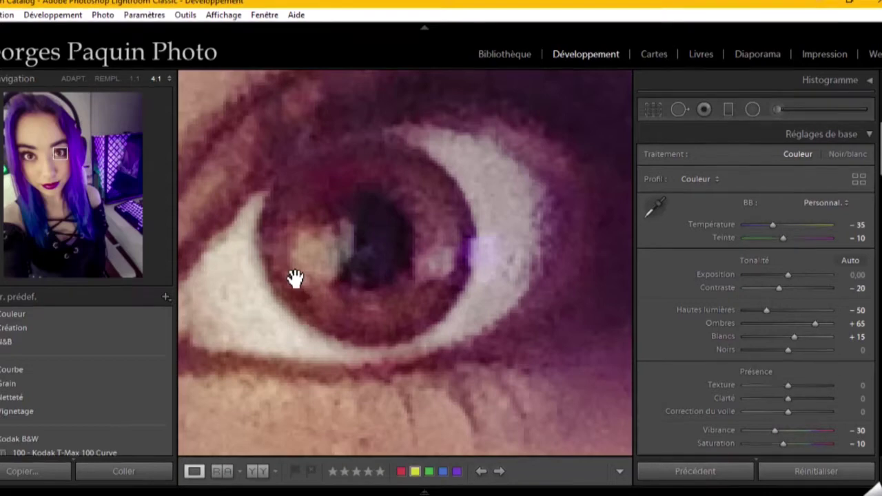
pyautogui.click(772, 109)
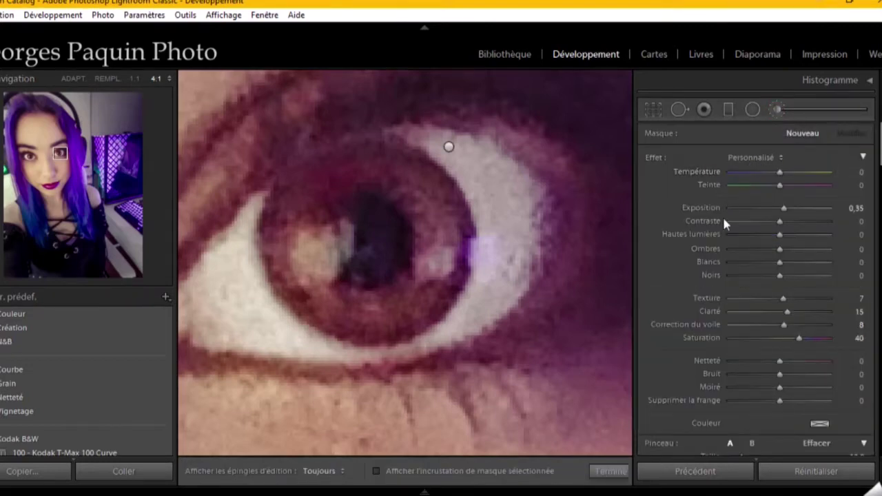
# Set the brush to the Exposition effect with raised exposure and saturation -13.
pyautogui.click(777, 158)
pyautogui.click(472, 53)
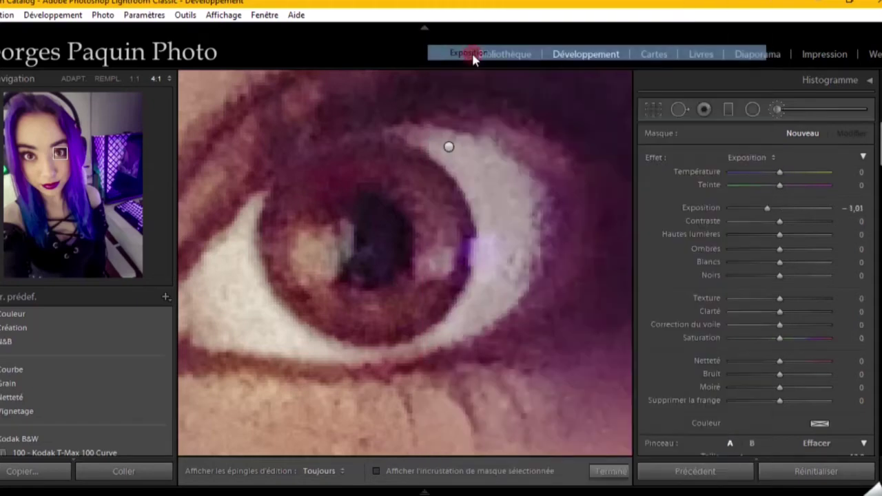
pyautogui.moveTo(767, 208); pyautogui.dragTo(783, 216)
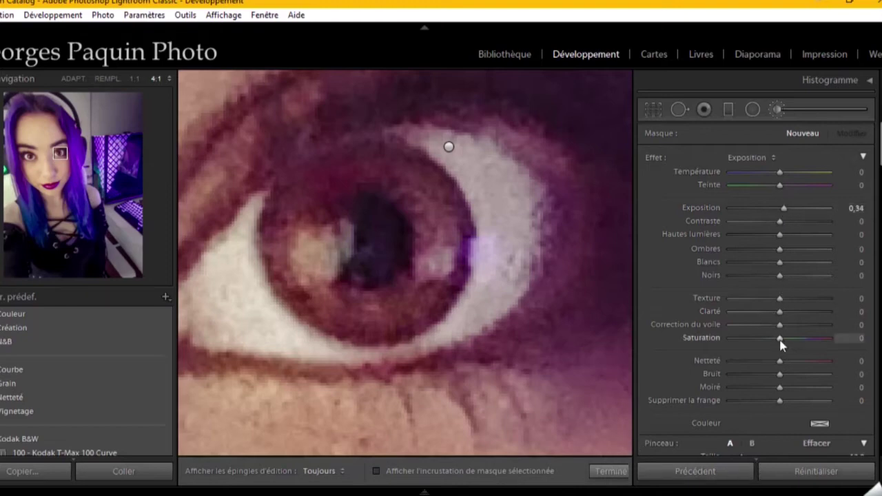
pyautogui.moveTo(779, 340); pyautogui.dragTo(773, 347)
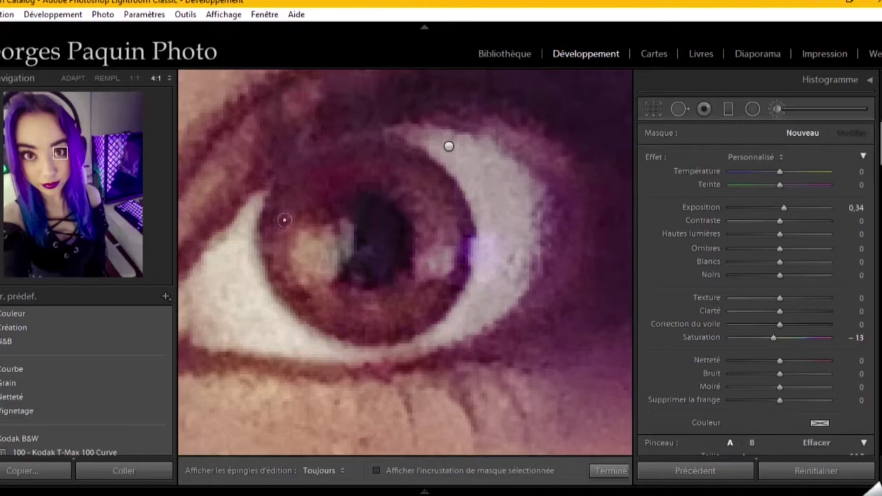
# Paint the adjustment onto the irises, toggling the edit pins to check it.
pyautogui.press('h')
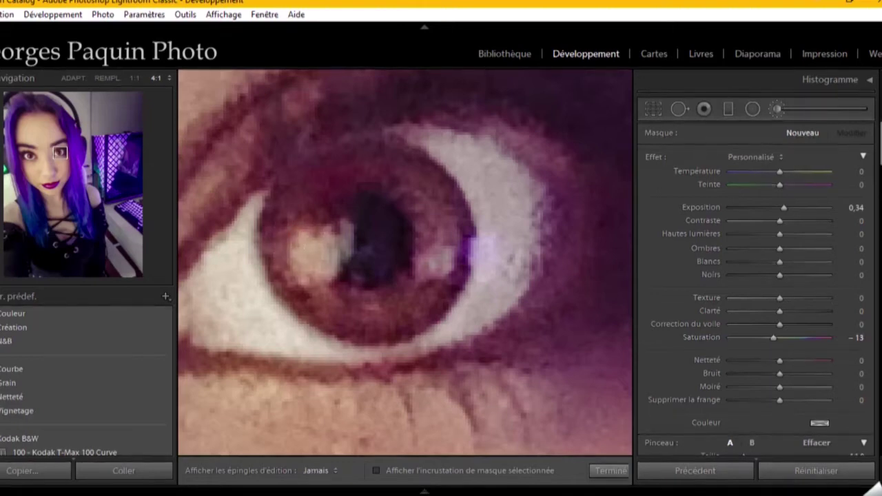
pyautogui.click(300, 237)
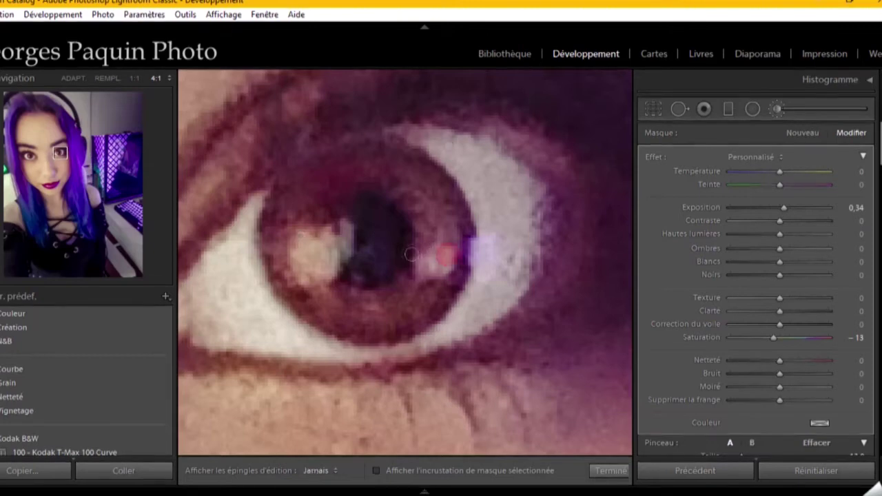
pyautogui.press('h')
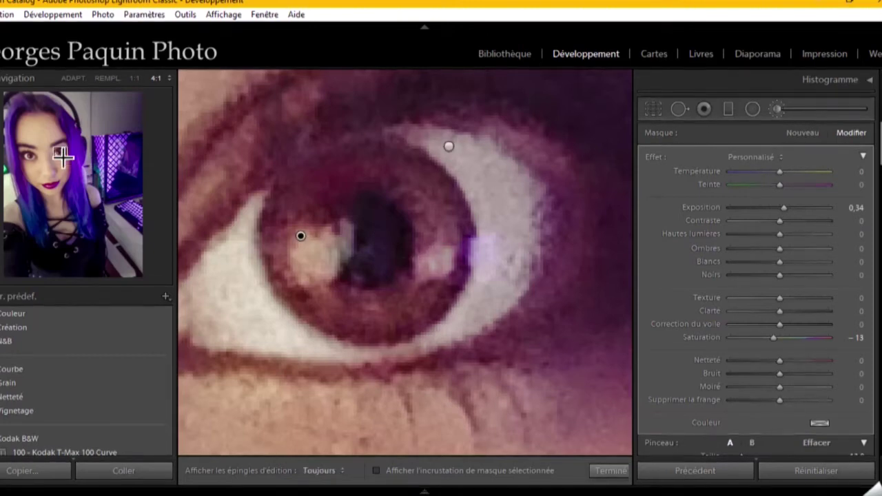
pyautogui.moveTo(62, 157); pyautogui.dragTo(28, 155)
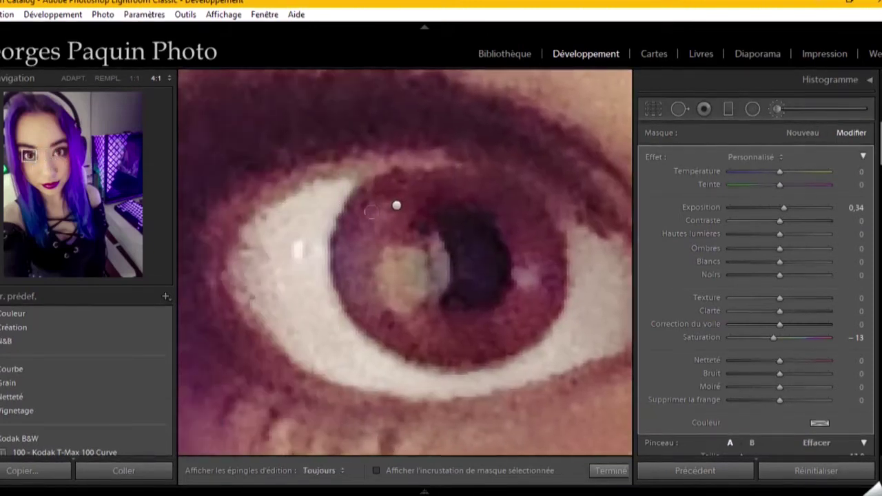
pyautogui.press('h')
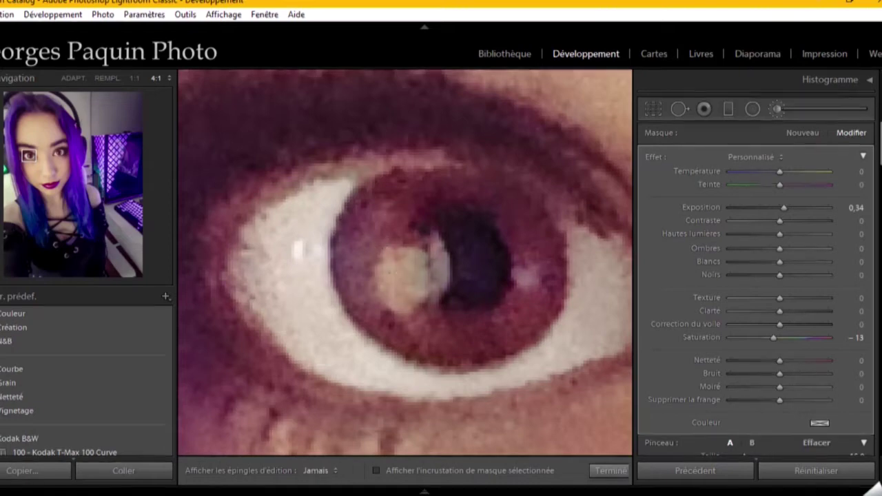
pyautogui.press('h')
pyautogui.press('h')
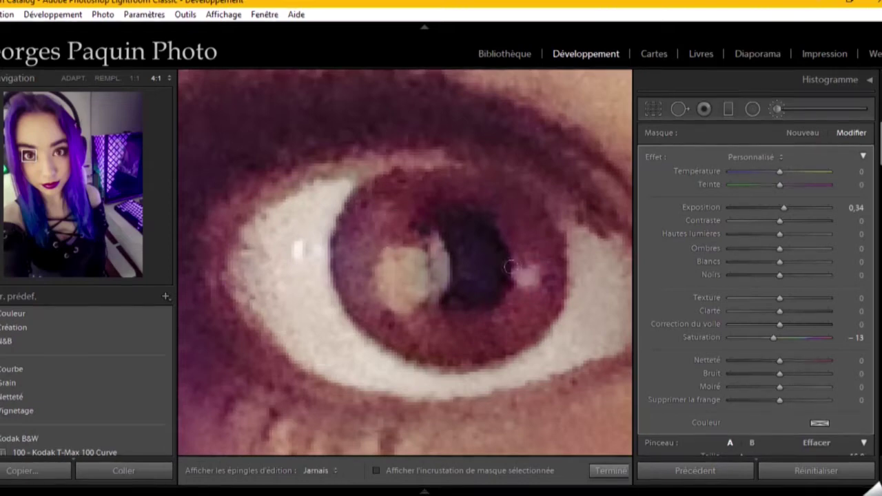
pyautogui.press('h')
# Raise the brush exposure to 0.44, zoom out to the full portrait and finish the brush edits.
pyautogui.moveTo(783, 208); pyautogui.dragTo(783, 209)
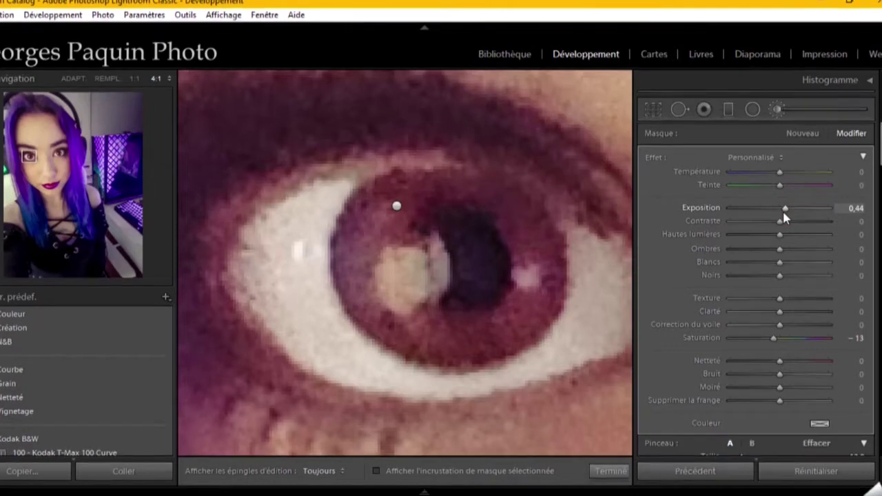
pyautogui.click(107, 78)
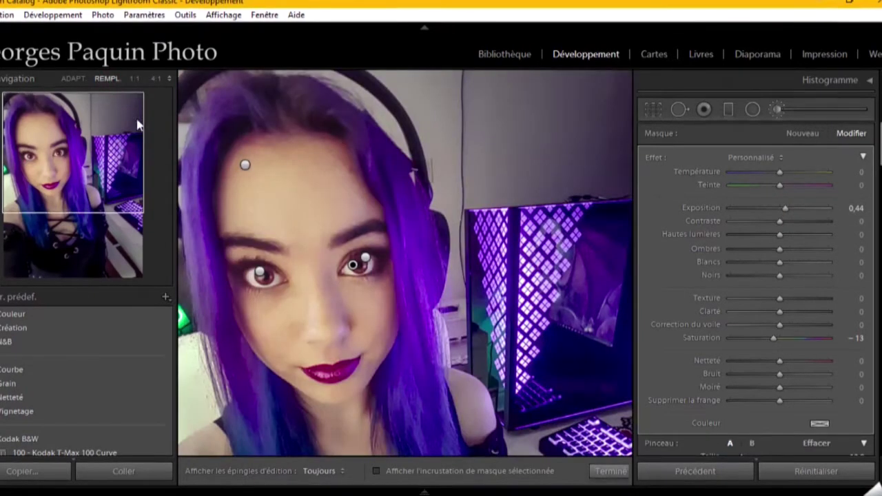
pyautogui.click(608, 471)
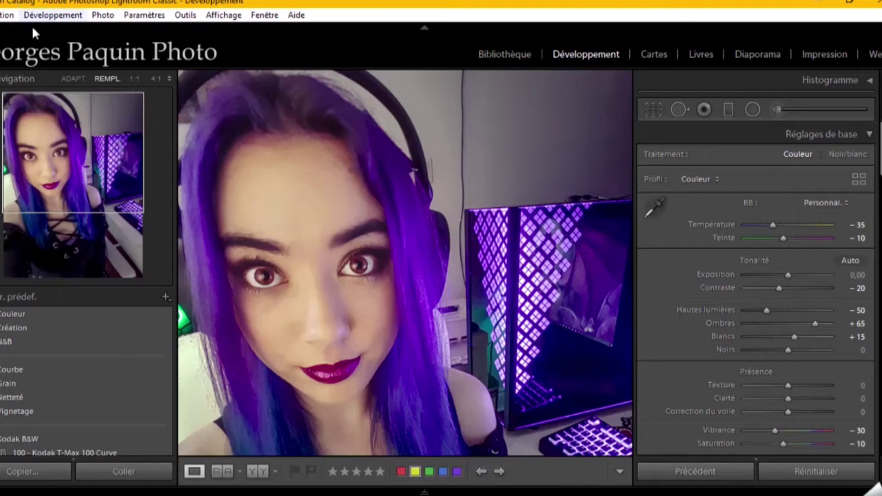
# Fit the photo in view and crop it to the 4 x 5 / 8 x 10 aspect ratio.
pyautogui.click(73, 79)
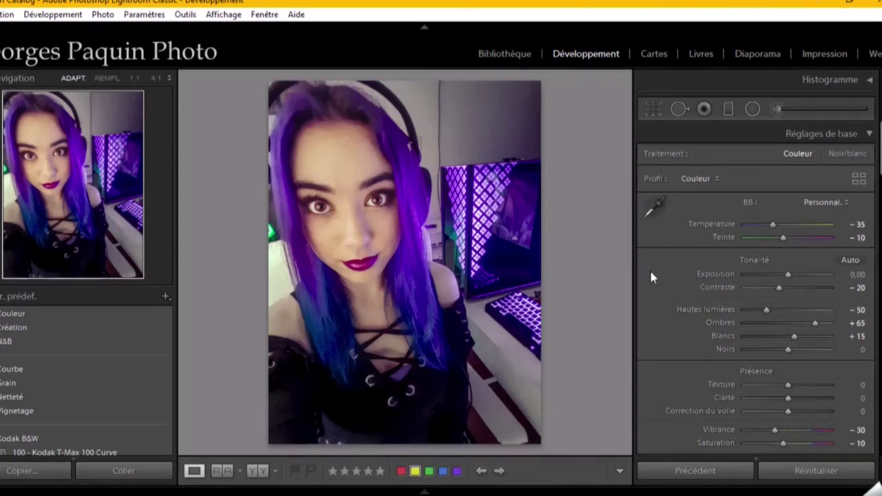
pyautogui.click(652, 109)
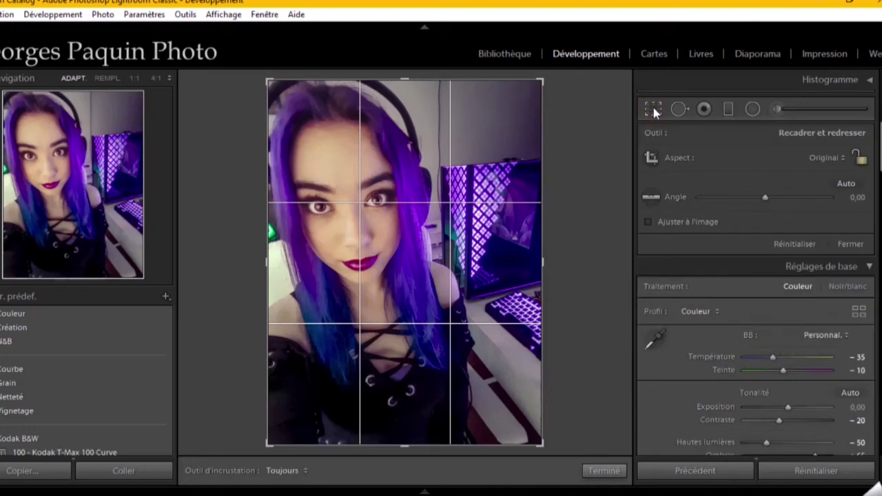
pyautogui.click(830, 160)
pyautogui.click(700, 247)
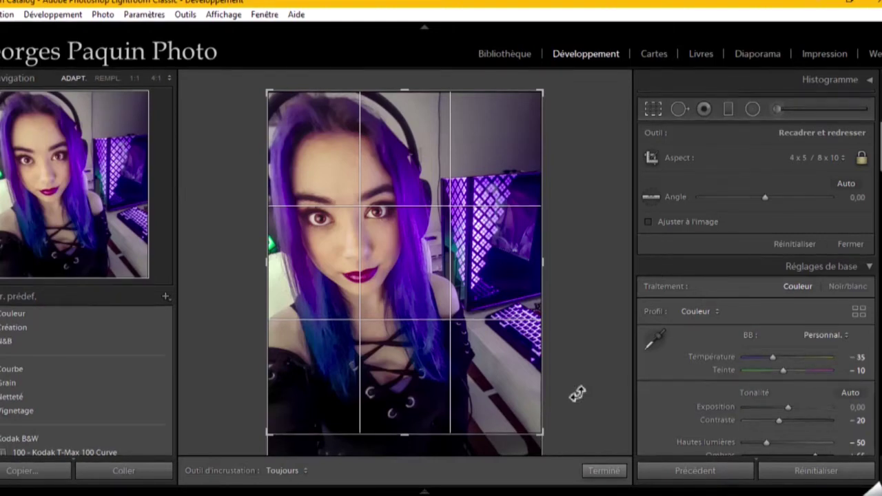
pyautogui.click(612, 471)
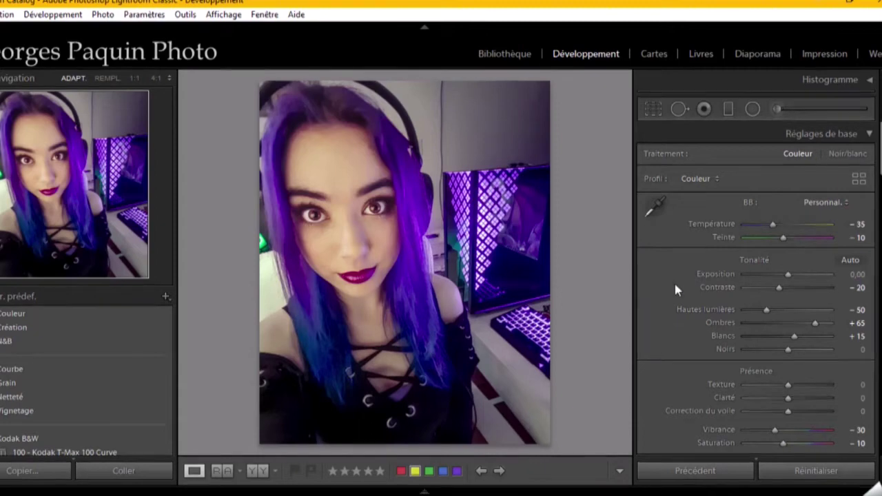
# Set the post-crop vignette to amount -20, roundness -20 and feather 70.
pyautogui.scroll(-3, 676, 266)
pyautogui.scroll(-5, 676, 267)
pyautogui.scroll(-3, 676, 273)
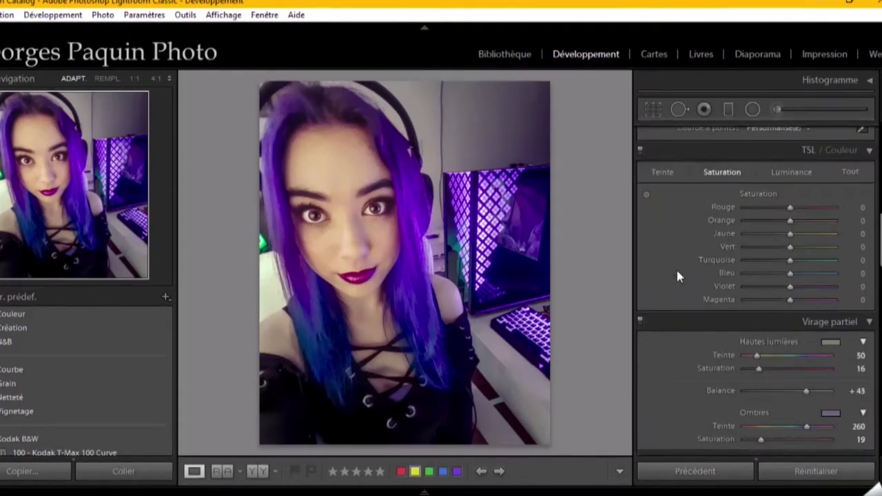
pyautogui.scroll(-3, 676, 273)
pyautogui.scroll(-3, 676, 273)
pyautogui.scroll(-3, 677, 273)
pyautogui.scroll(-5, 676, 276)
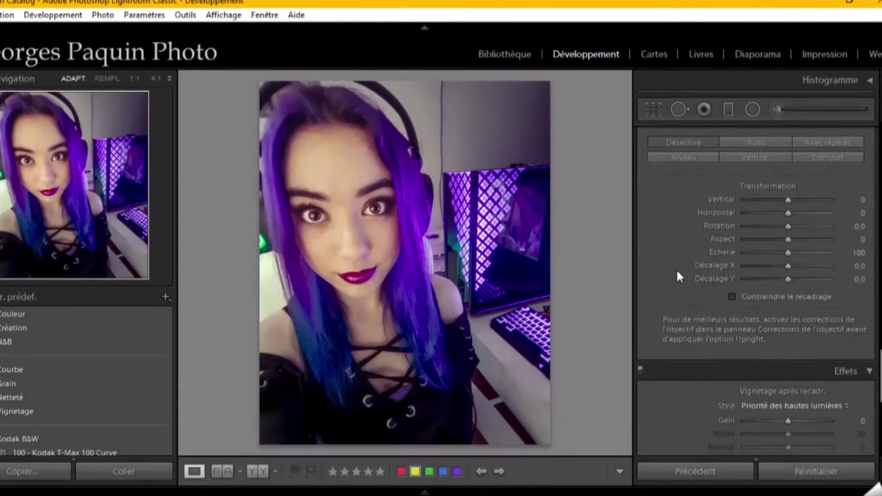
pyautogui.scroll(-1, 676, 276)
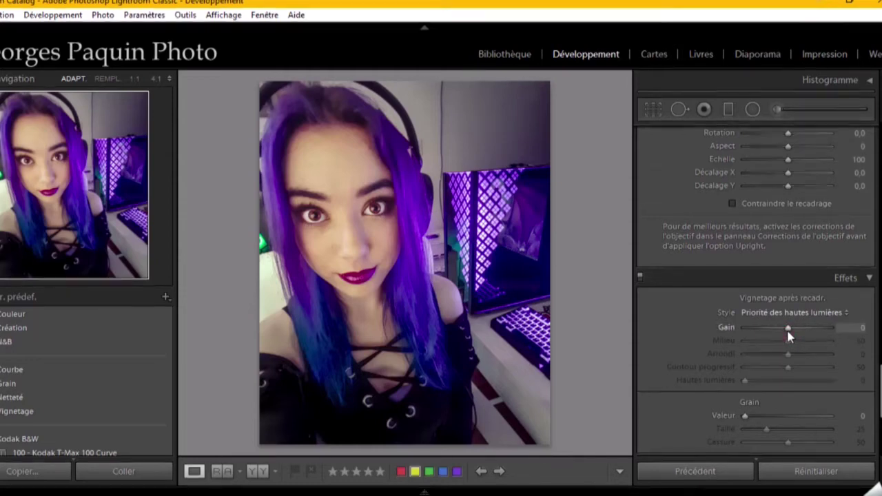
pyautogui.moveTo(787, 328); pyautogui.dragTo(780, 327)
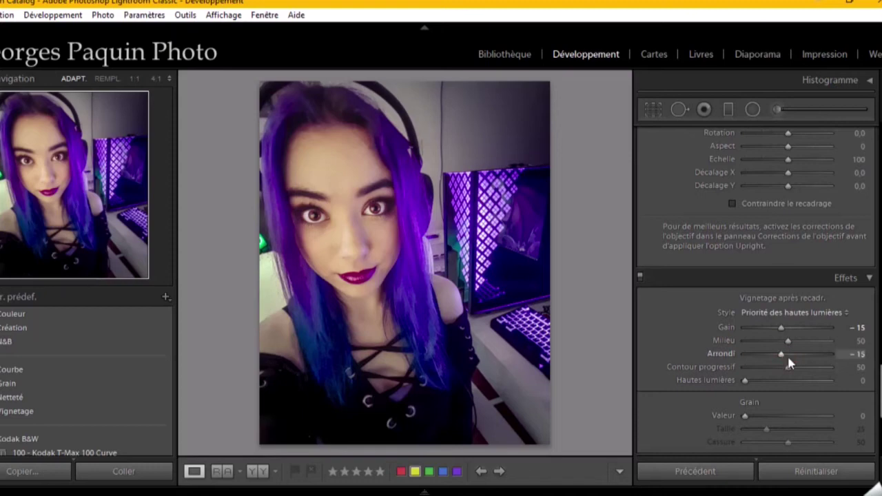
pyautogui.moveTo(787, 354); pyautogui.dragTo(805, 367)
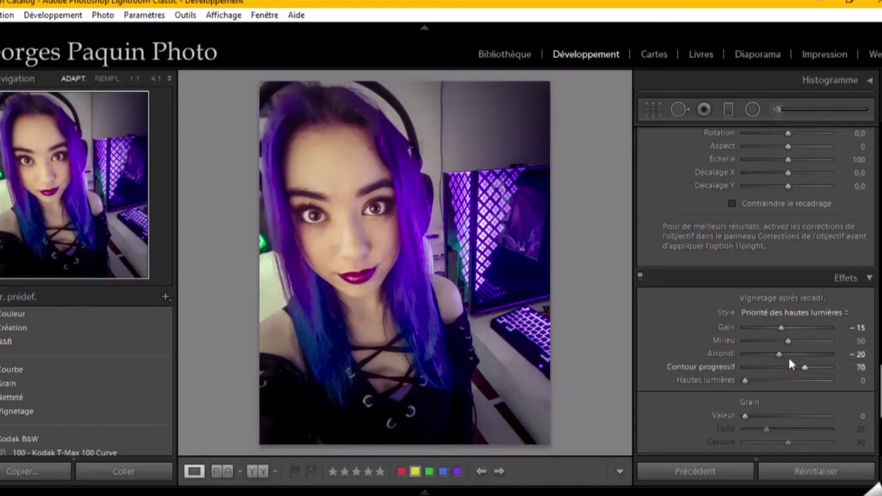
pyautogui.moveTo(781, 328); pyautogui.dragTo(778, 328)
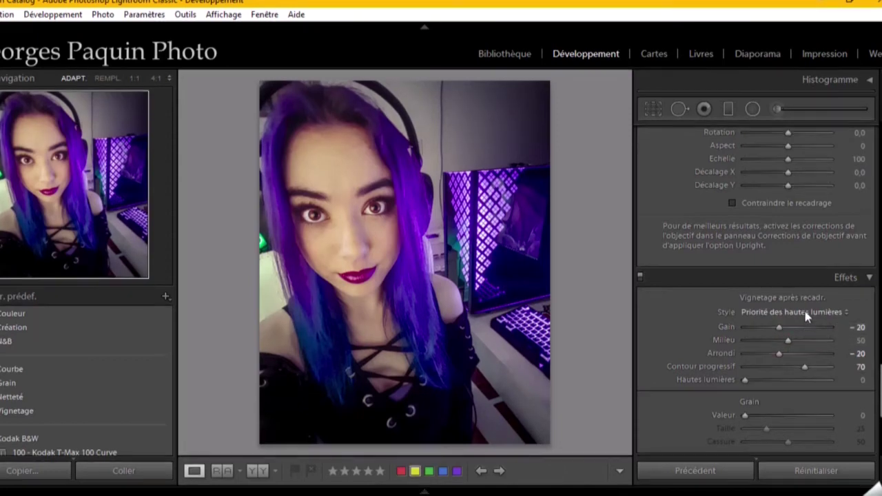
# Switch the vignette style to Priorité de la couleur.
pyautogui.click(805, 312)
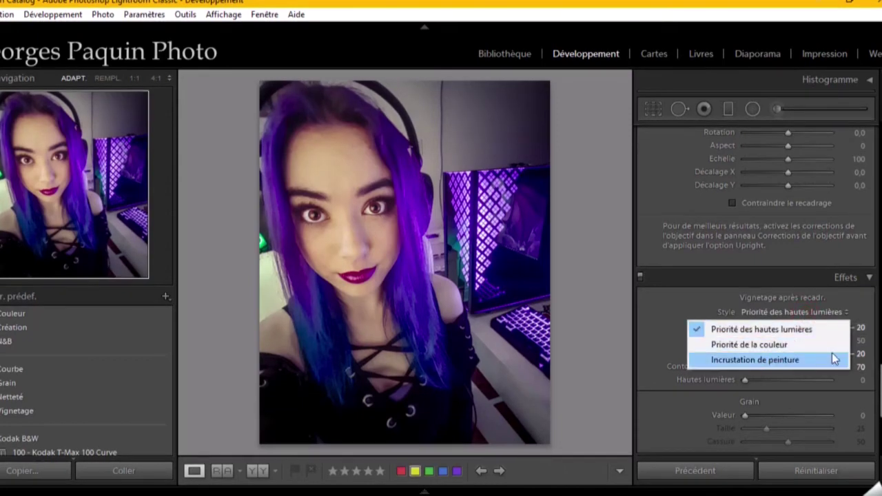
pyautogui.click(756, 345)
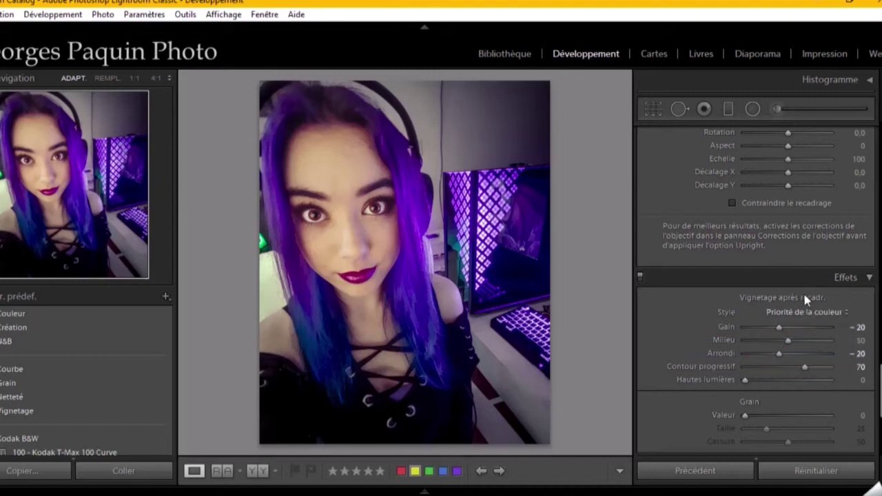
pyautogui.click(817, 314)
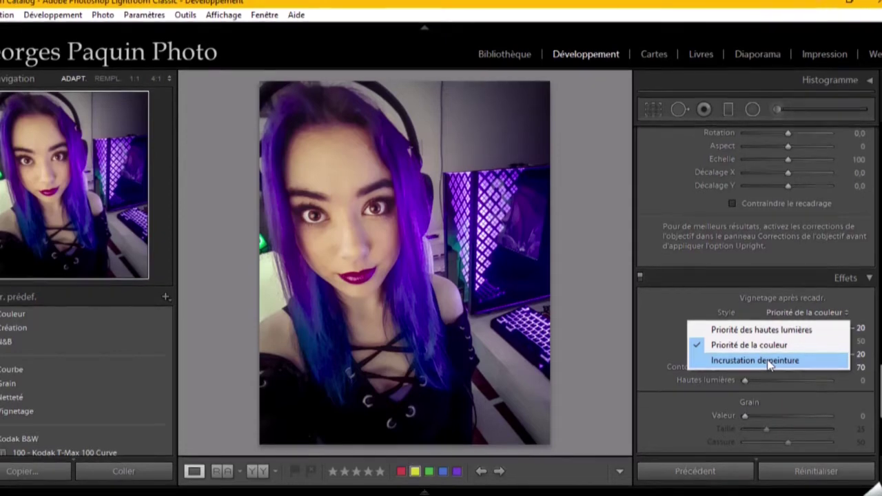
pyautogui.click(654, 332)
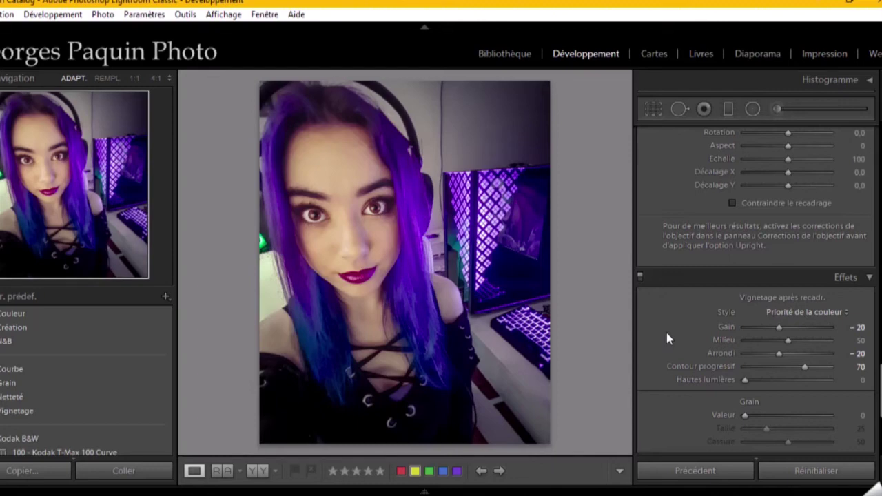
# Scroll to the Détail panel and zoom the preview to 100%, then further in on the eye.
pyautogui.scroll(2, 666, 338)
pyautogui.scroll(3, 666, 339)
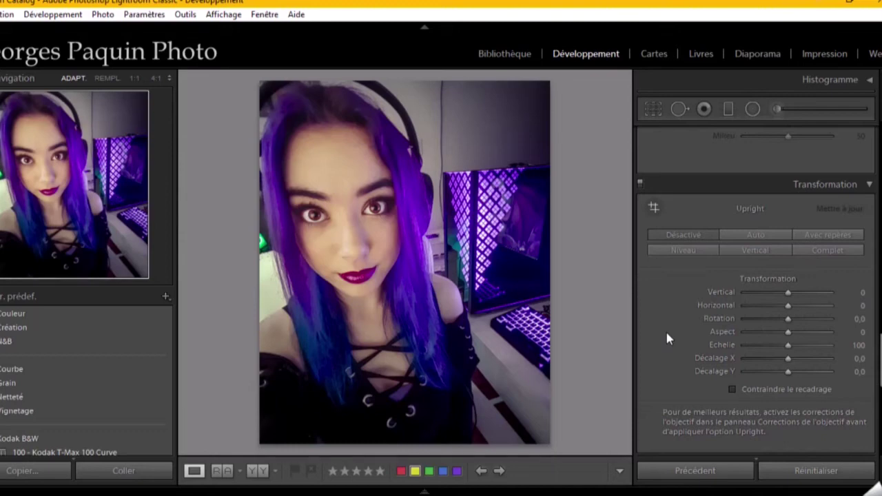
pyautogui.scroll(3, 666, 339)
pyautogui.scroll(3, 667, 339)
pyautogui.scroll(3, 666, 338)
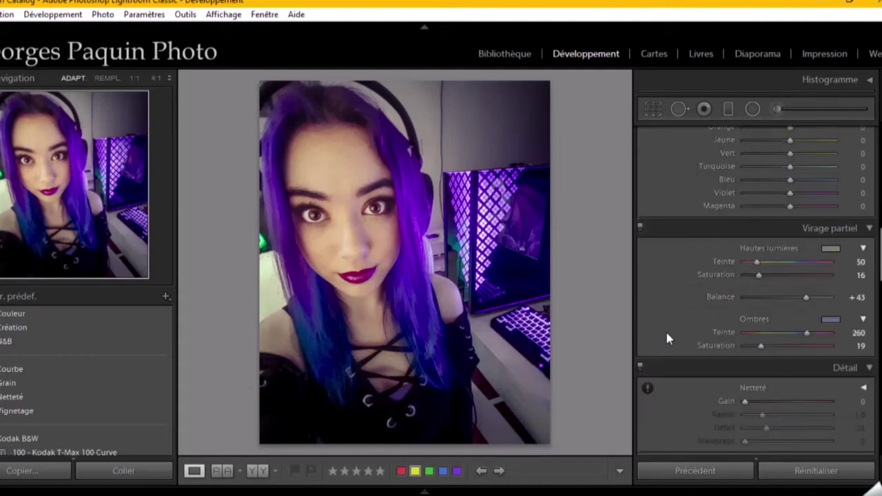
pyautogui.scroll(-2, 666, 338)
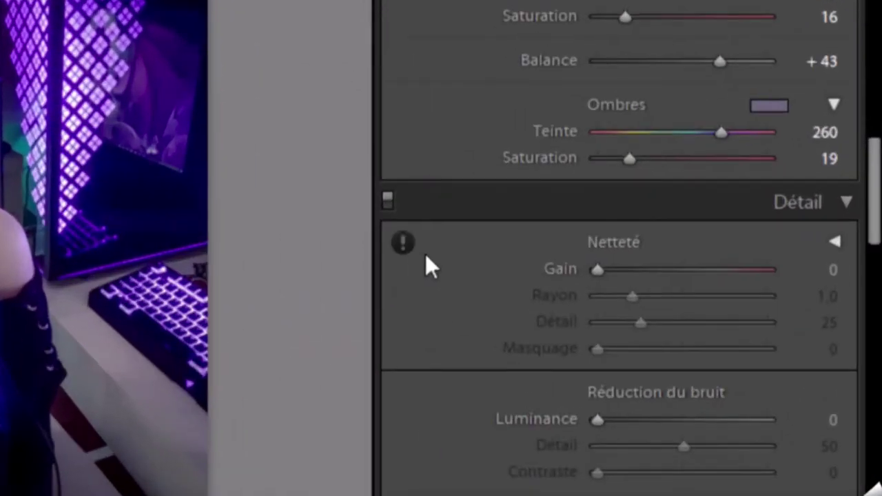
pyautogui.moveTo(647, 387)
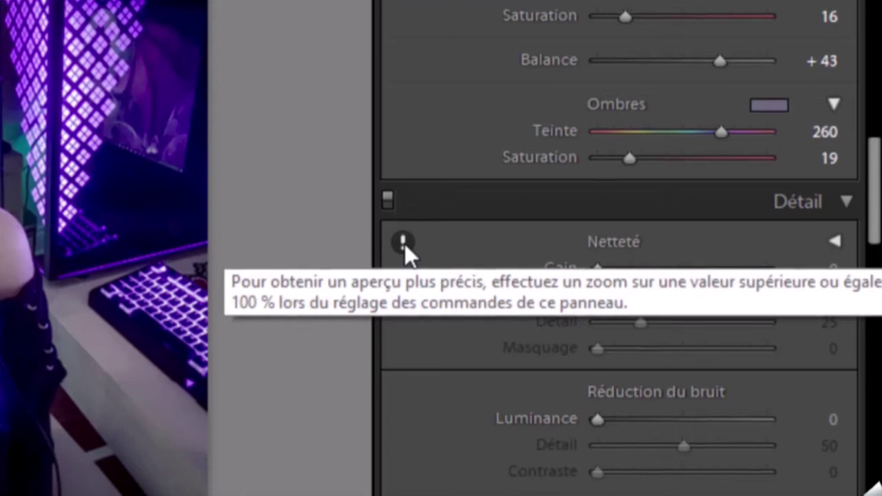
pyautogui.click(404, 243)
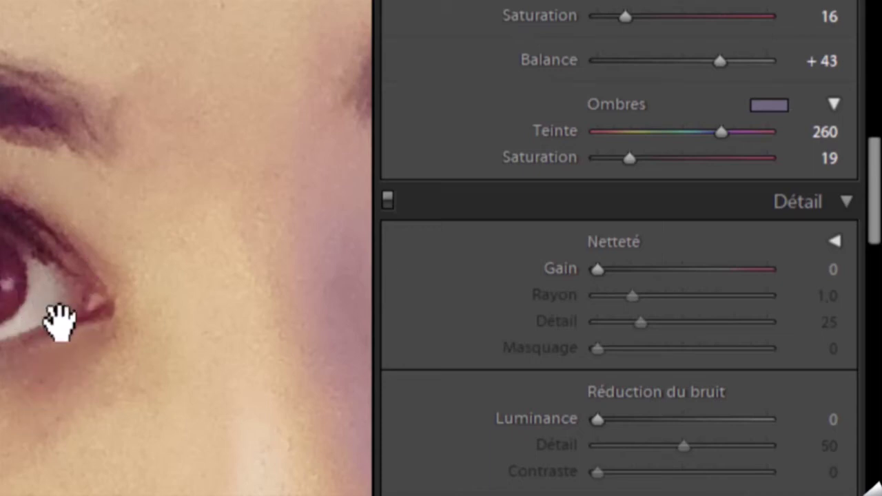
pyautogui.hotkey('ctrl', '=')
# Center the eye and set noise reduction Luminance 28, Détail 57 and Contraste 22.
pyautogui.moveTo(193, 437); pyautogui.dragTo(51, 241)
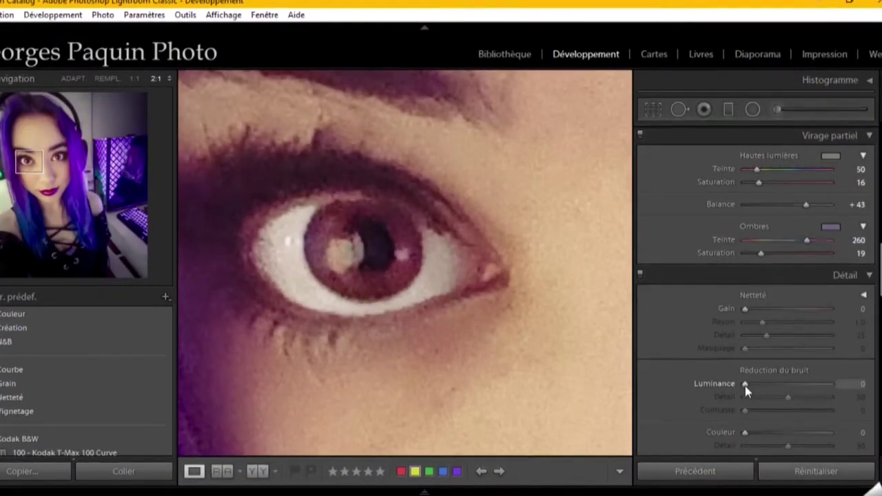
pyautogui.moveTo(746, 387); pyautogui.dragTo(772, 388)
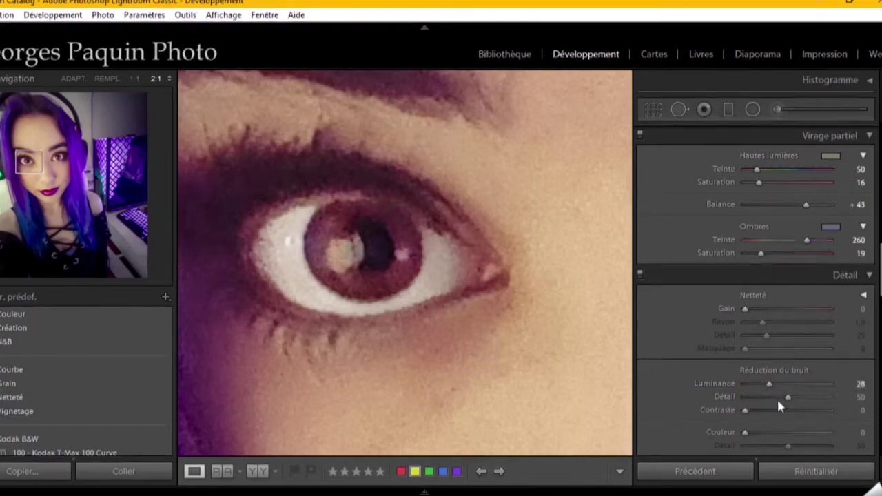
pyautogui.moveTo(789, 403); pyautogui.dragTo(793, 401)
pyautogui.moveTo(741, 410); pyautogui.dragTo(763, 413)
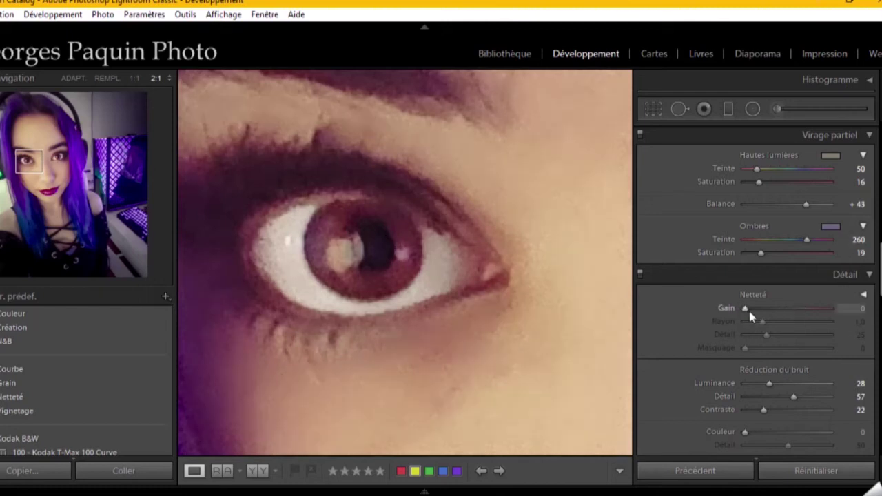
# Set sharpening Gain 52, Rayon 1,5 and Détail 38, previewing the grey masks.
pyautogui.moveTo(744, 308); pyautogui.dragTo(777, 315)
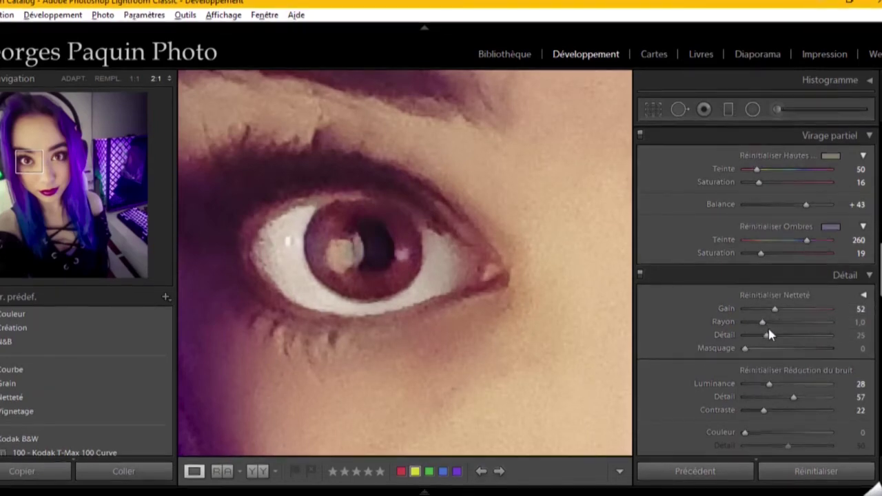
pyautogui.keyDown('alt'); pyautogui.click(763, 323); pyautogui.keyUp('alt')
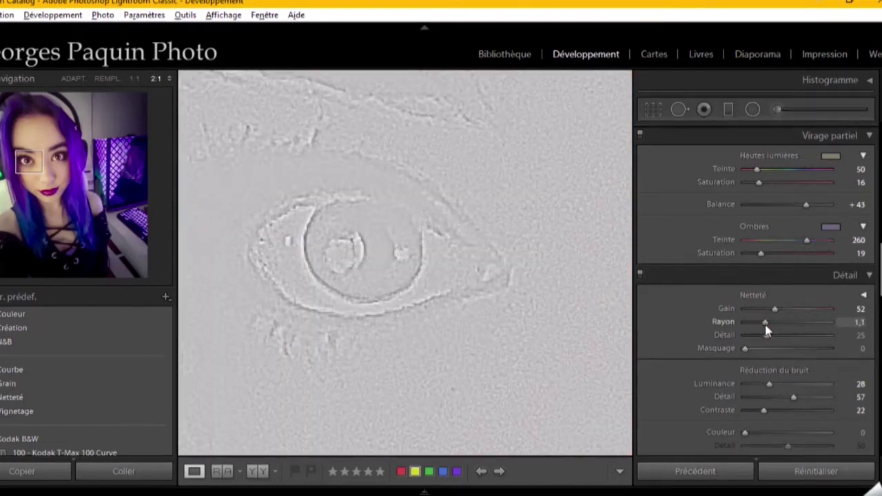
pyautogui.moveTo(763, 326); pyautogui.dragTo(780, 332)
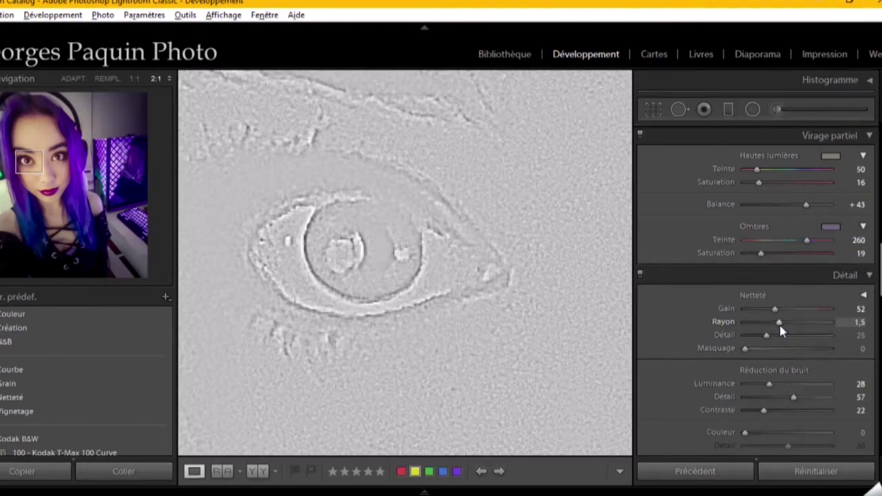
pyautogui.moveTo(782, 331); pyautogui.dragTo(777, 329)
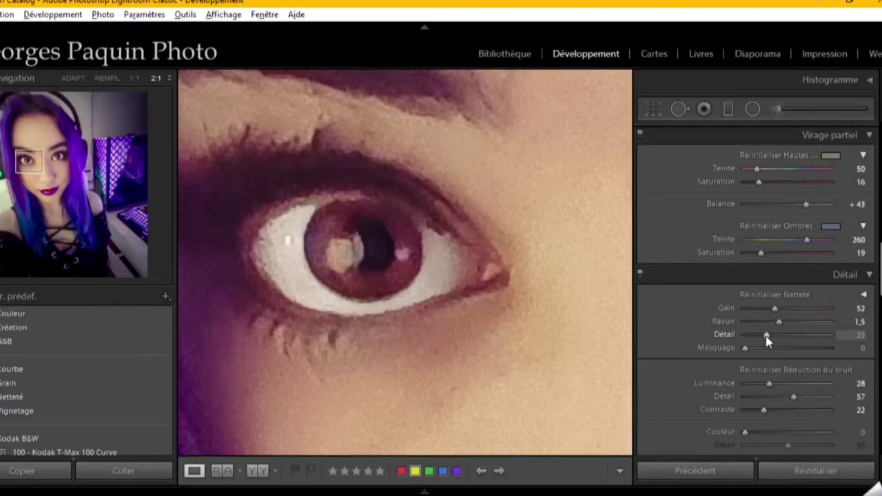
pyautogui.keyDown('alt'); pyautogui.click(766, 335); pyautogui.keyUp('alt')
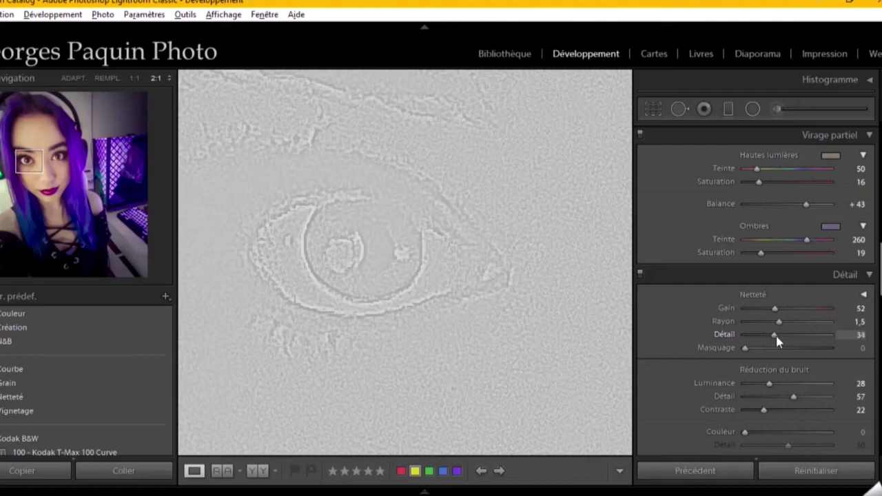
pyautogui.moveTo(775, 336); pyautogui.dragTo(778, 335)
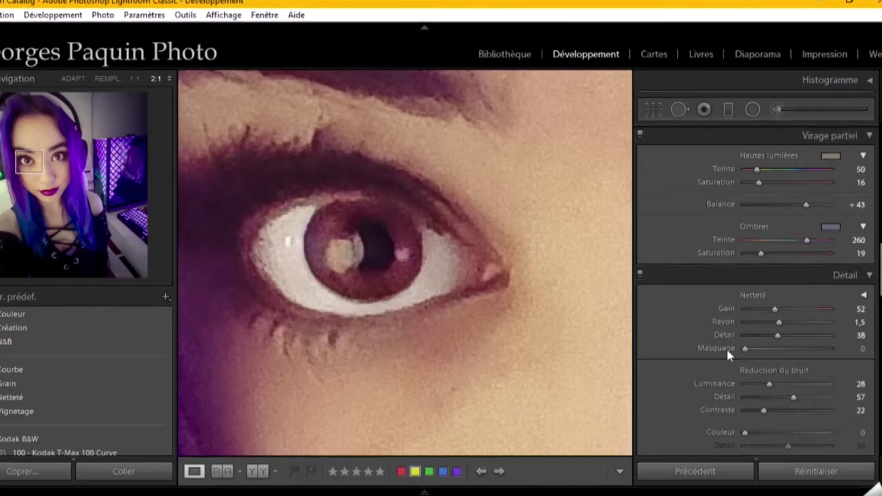
# Alt-drag sharpening Masquage to 79 so only edges are sharpened.
pyautogui.press('alt')
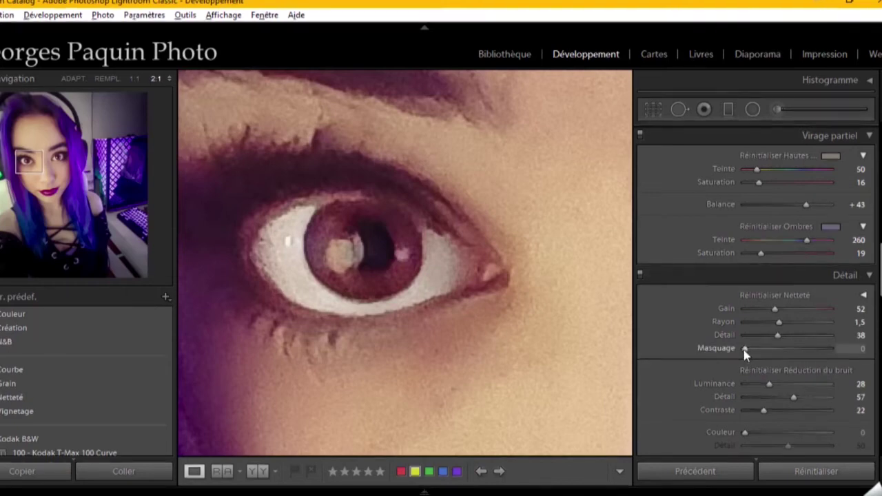
pyautogui.moveTo(744, 350); pyautogui.dragTo(761, 351)
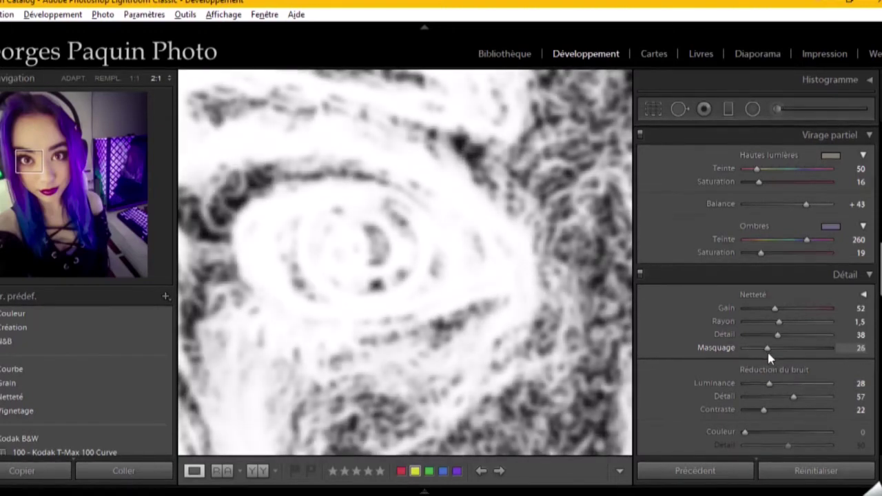
pyautogui.moveTo(765, 352); pyautogui.dragTo(813, 360)
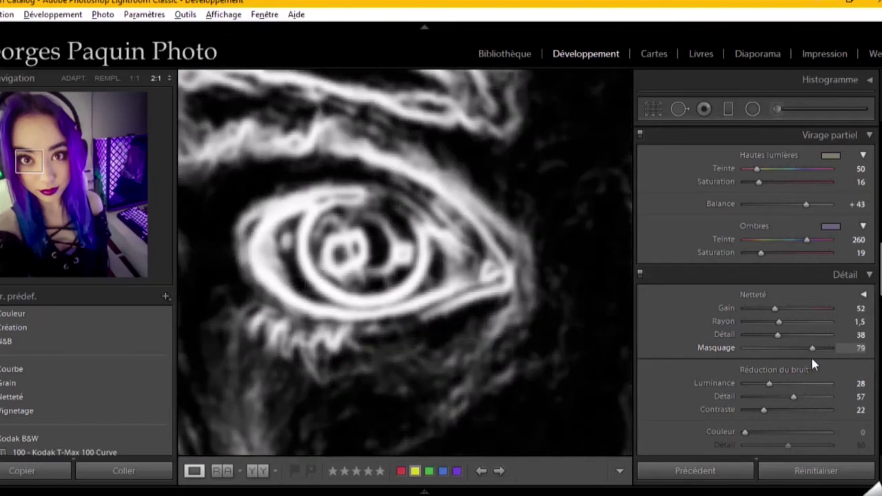
pyautogui.moveTo(812, 359); pyautogui.dragTo(812, 359)
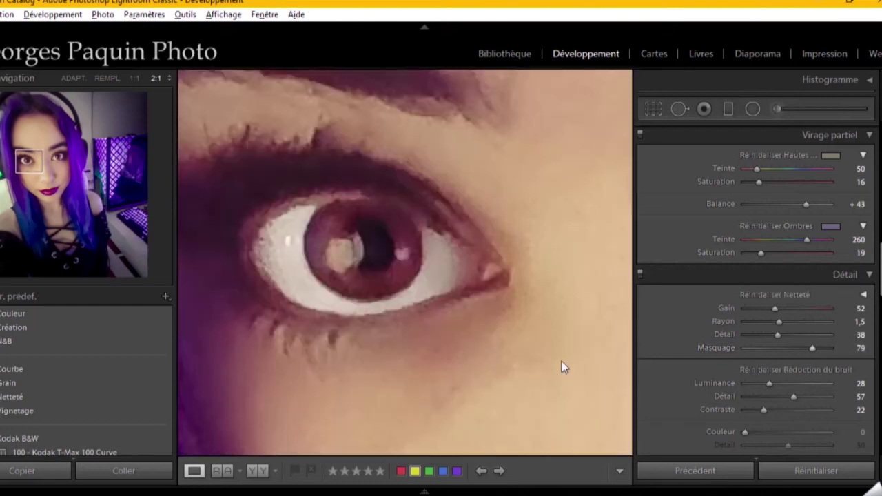
# Fit the whole portrait back in view and scroll the right panel back up.
pyautogui.click(73, 79)
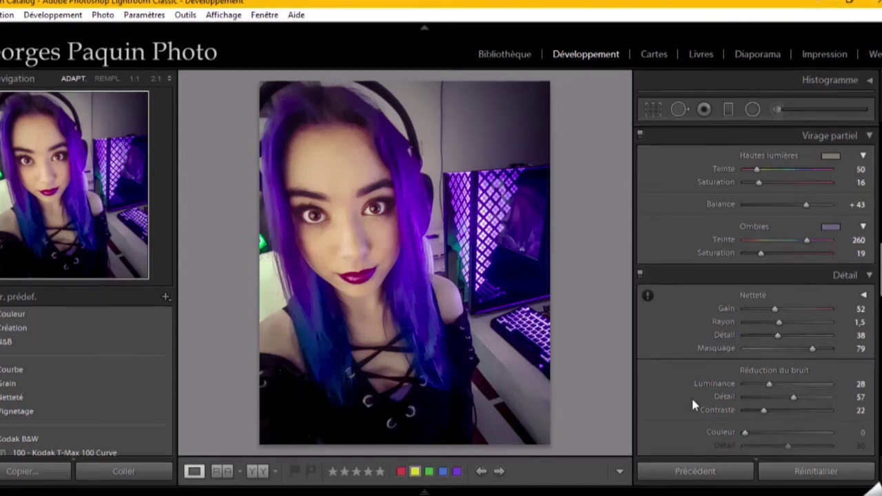
pyautogui.scroll(3, 675, 355)
pyautogui.scroll(3, 675, 355)
pyautogui.scroll(3, 675, 355)
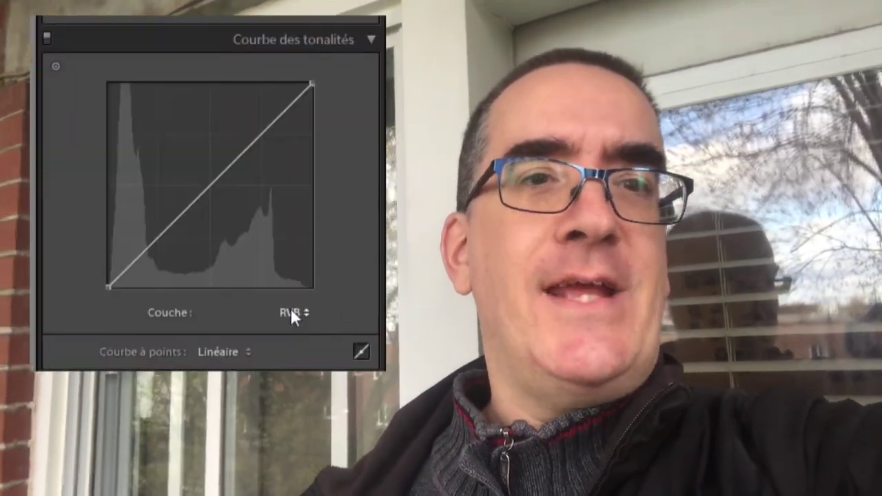
# Switch the tone curve channel to Bleu and lift a point to 62,7 / 75,3 %.
pyautogui.click(290, 311)
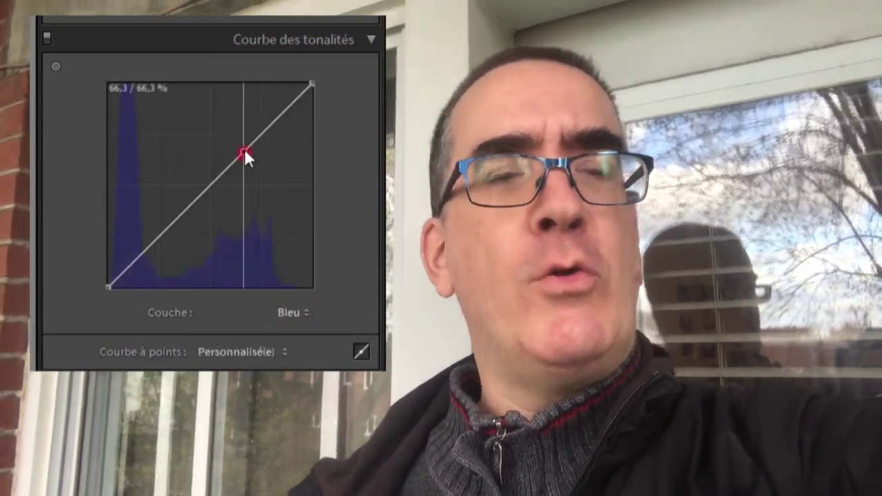
pyautogui.moveTo(244, 153); pyautogui.dragTo(237, 132)
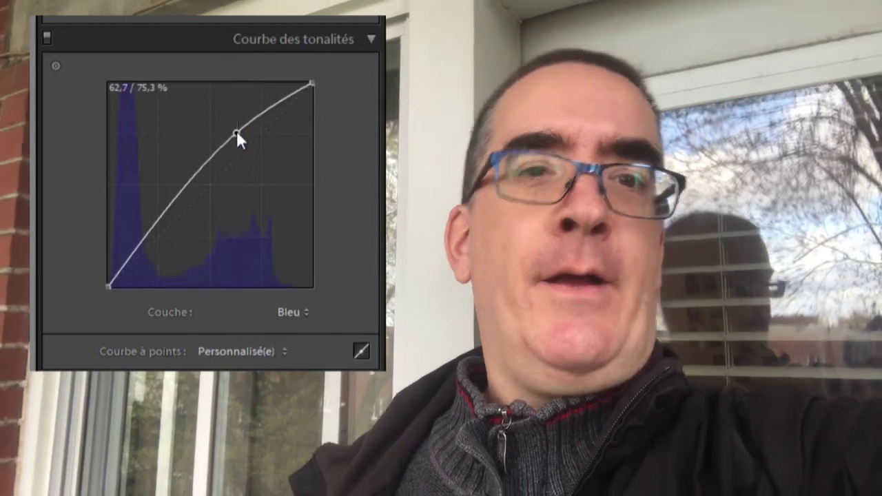